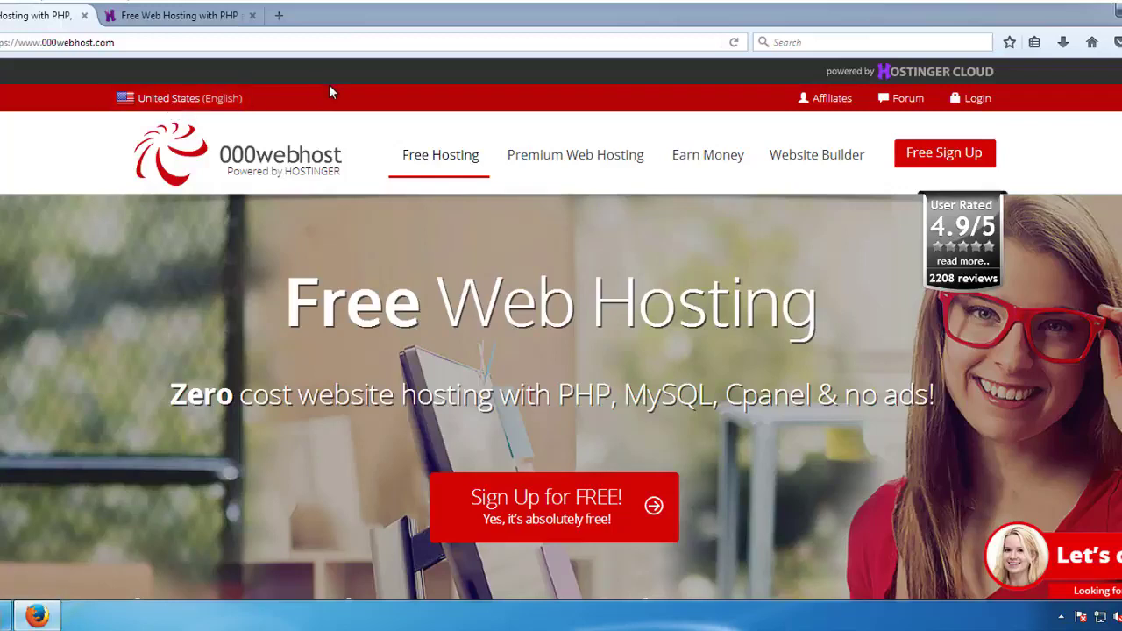
# Close the duplicate tab, check the three files in My Website, and return to 000webhost
pyautogui.click(251, 15)
pyautogui.click(7, 605)
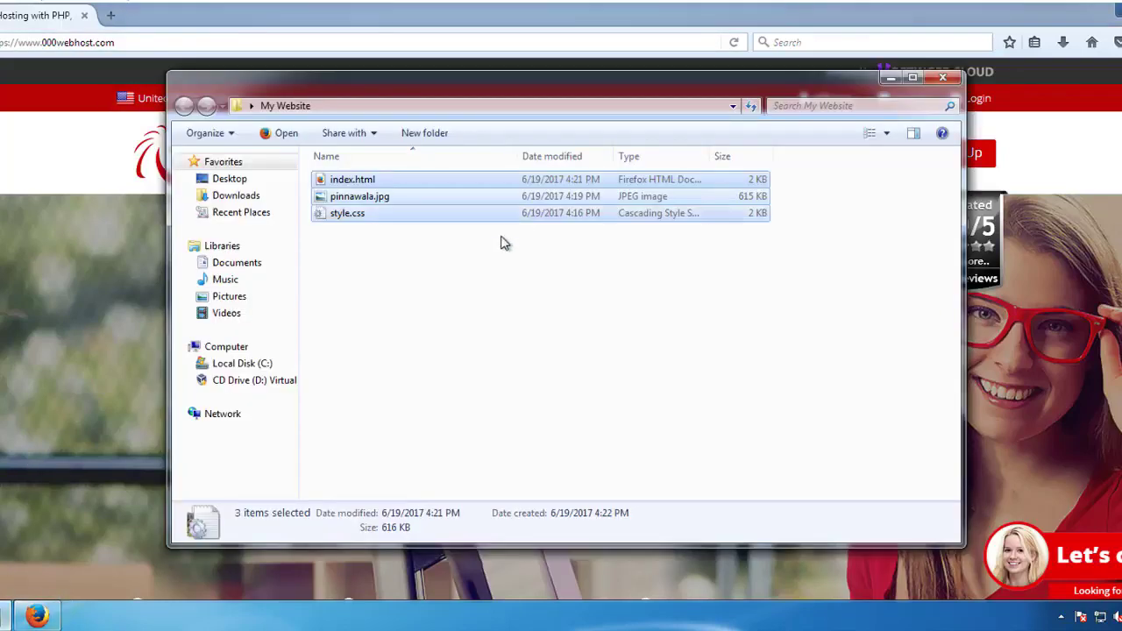
pyautogui.click(432, 286)
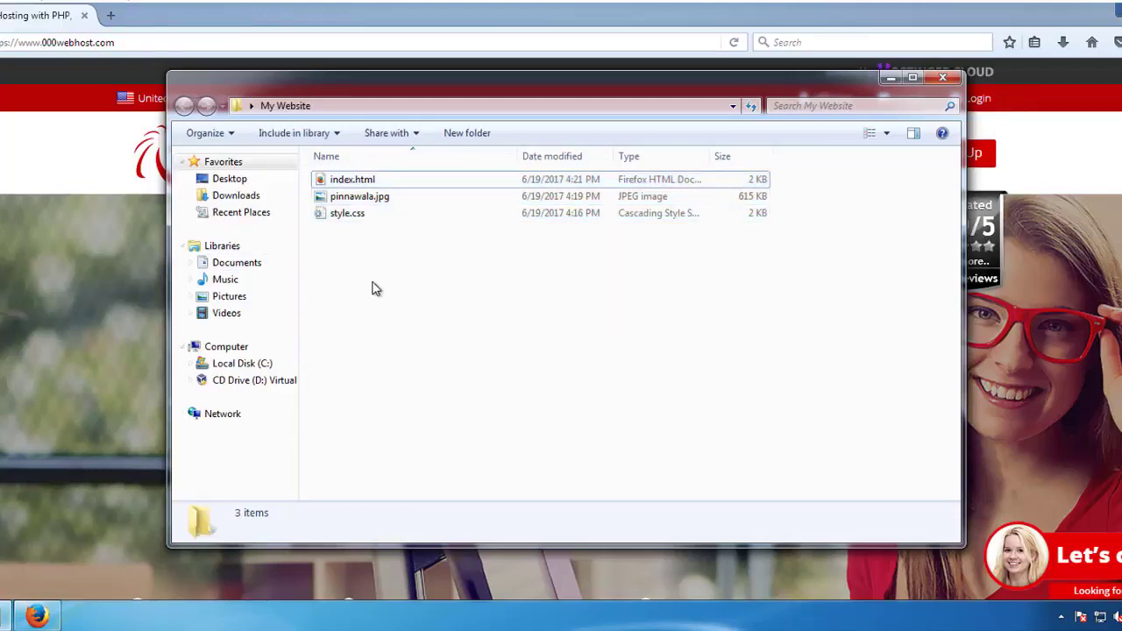
pyautogui.moveTo(504, 113); pyautogui.dragTo(729, 197)
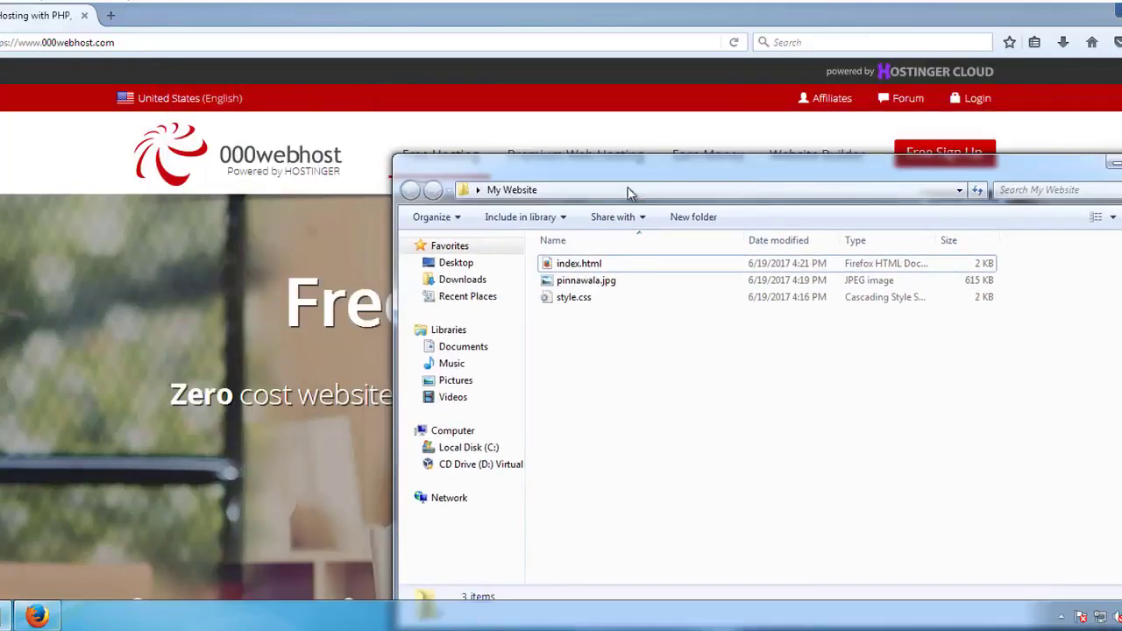
pyautogui.click(238, 217)
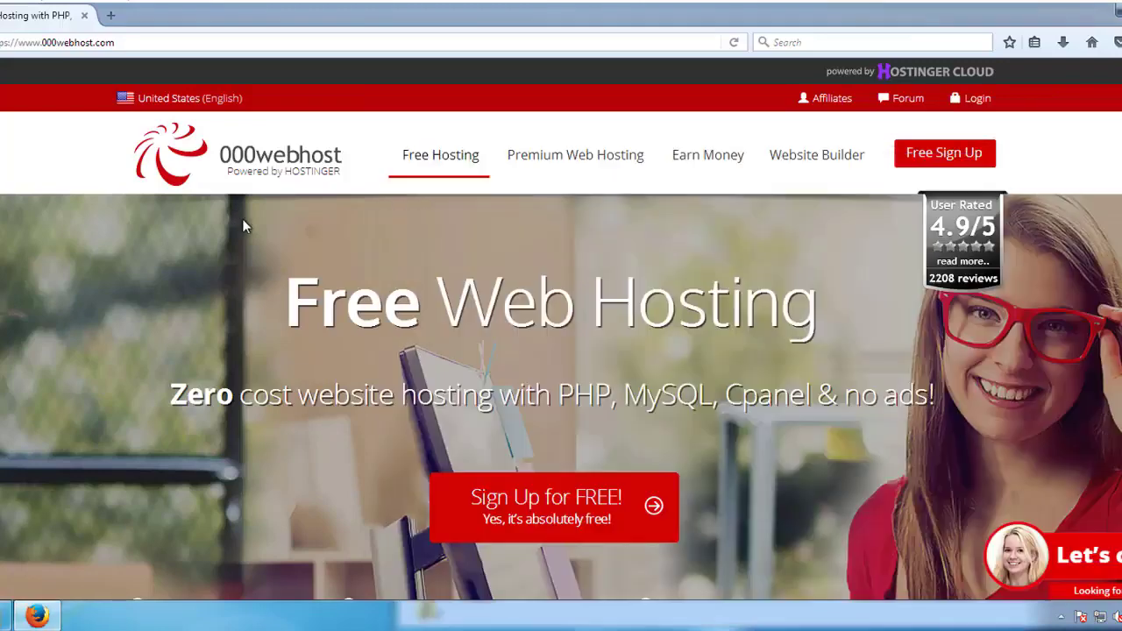
# Go to the free sign-up form via the home page's red Sign Up for FREE! button
pyautogui.scroll(-4, 433, 263)
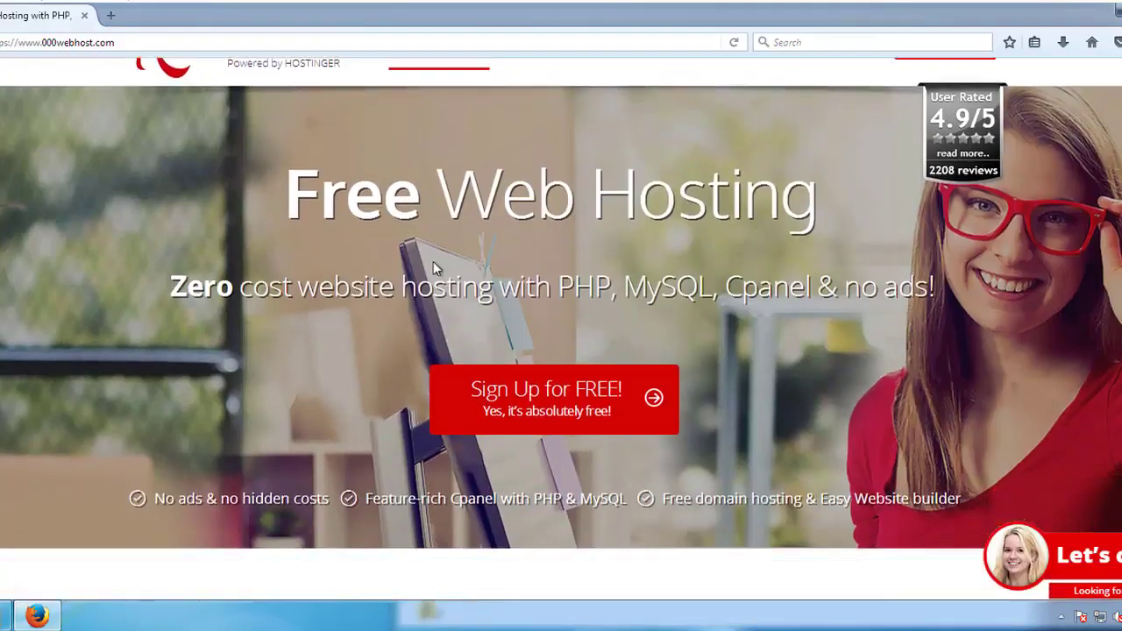
pyautogui.scroll(4, 445, 283)
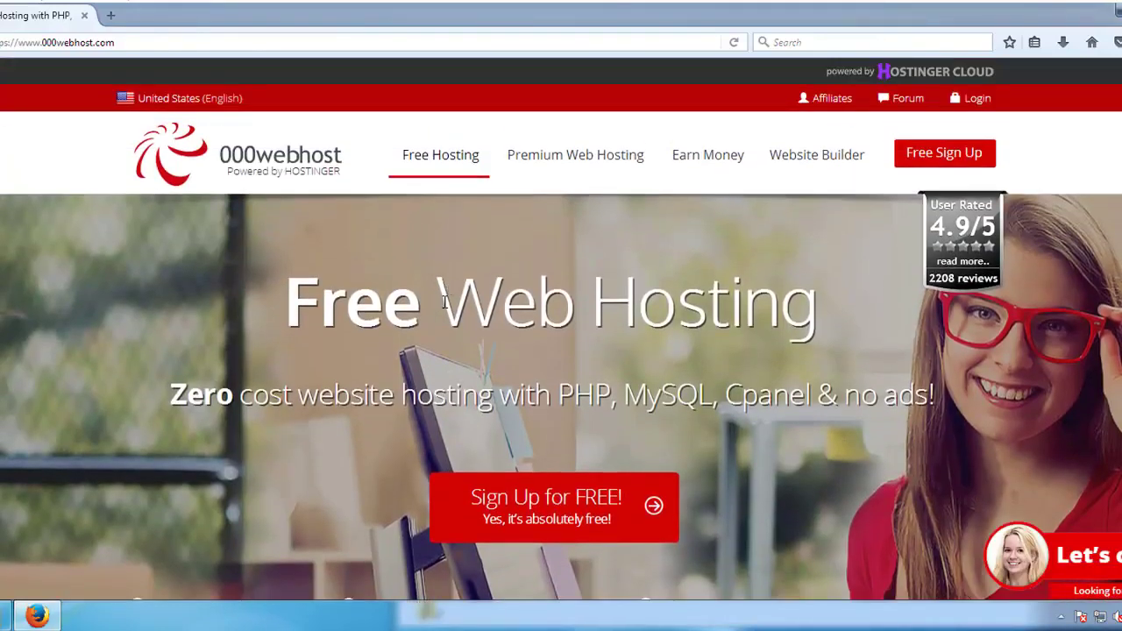
pyautogui.click(532, 519)
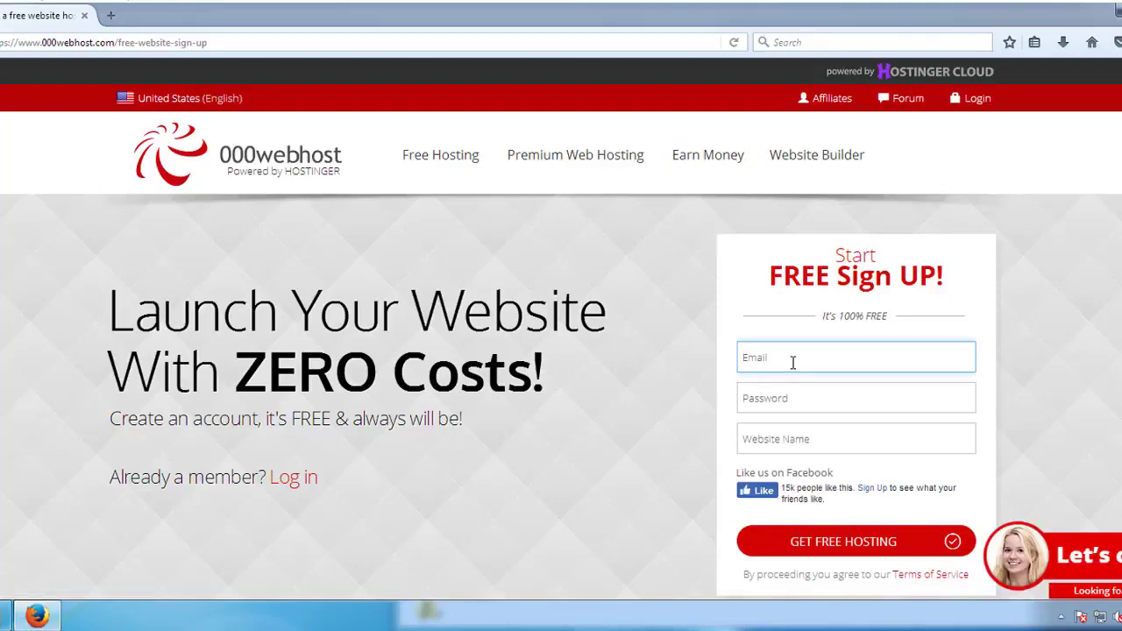
# Fill in the account e-mail from the saved suggestion and enter a password
pyautogui.write('cyber')
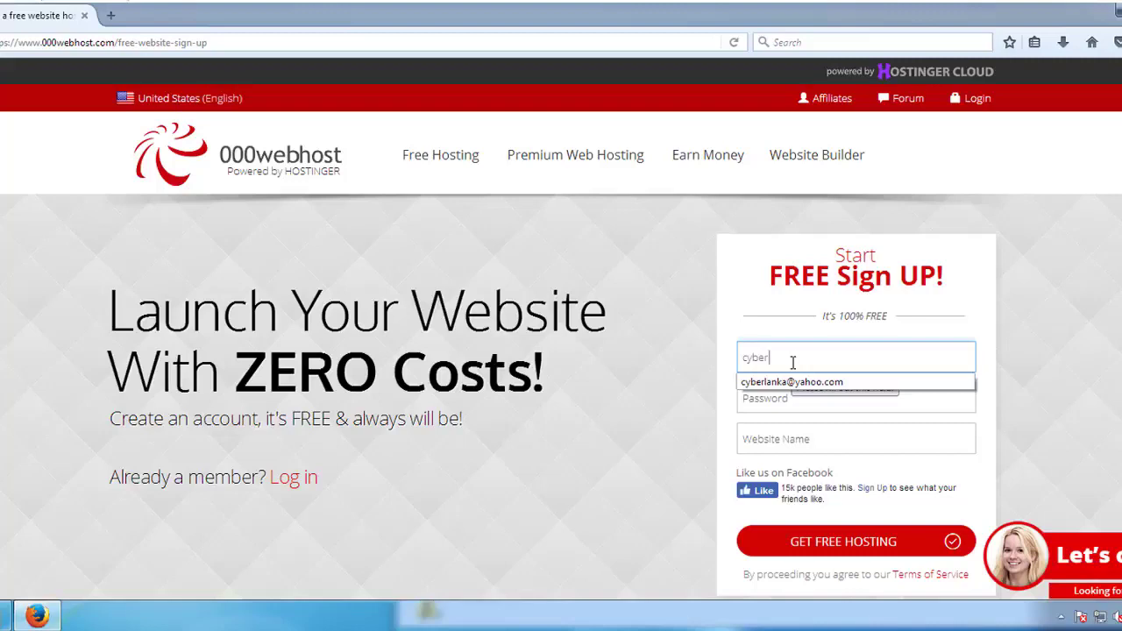
pyautogui.write('lanka@')
pyautogui.press('Down')
pyautogui.press('Return')
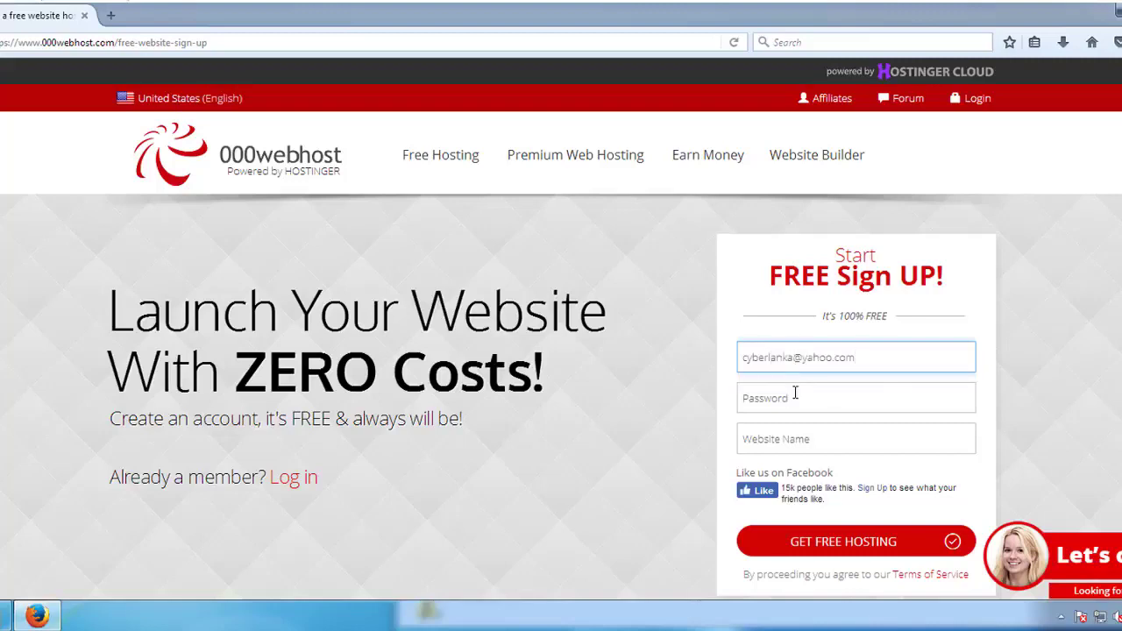
pyautogui.click(795, 396)
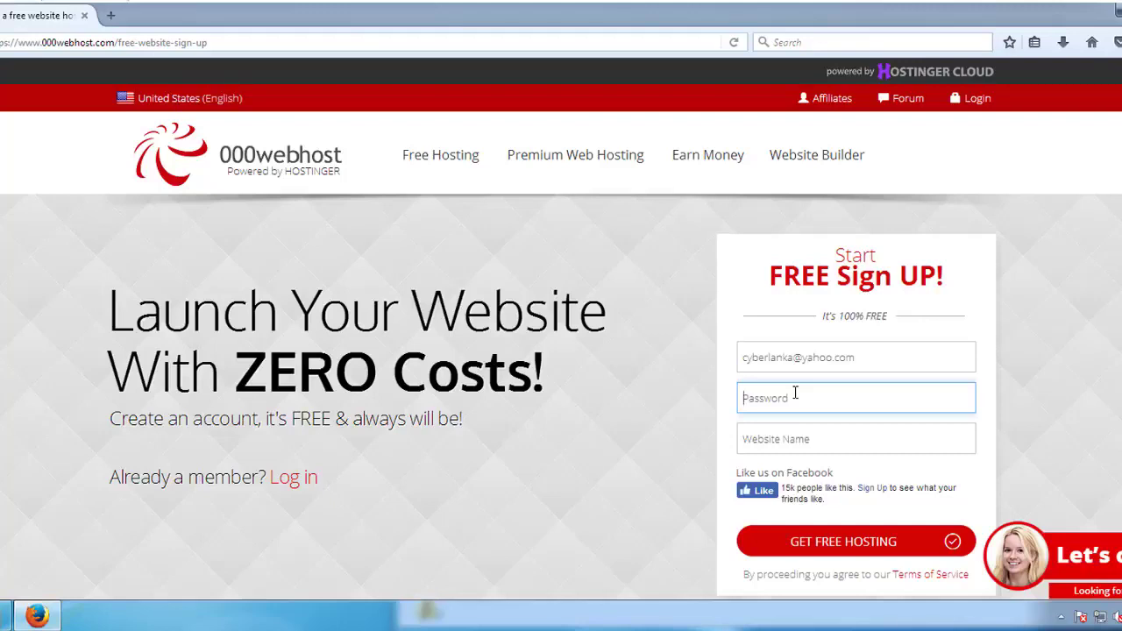
pyautogui.write('••••••••')
# Enter pinnawala as the website name
pyautogui.click(848, 444)
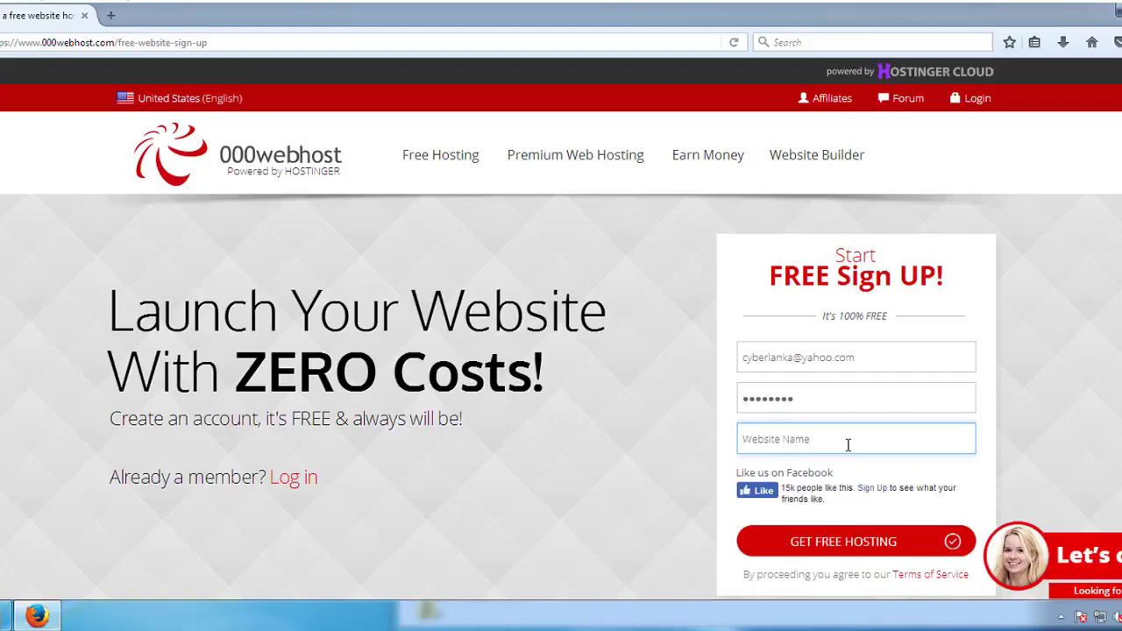
pyautogui.write('p')
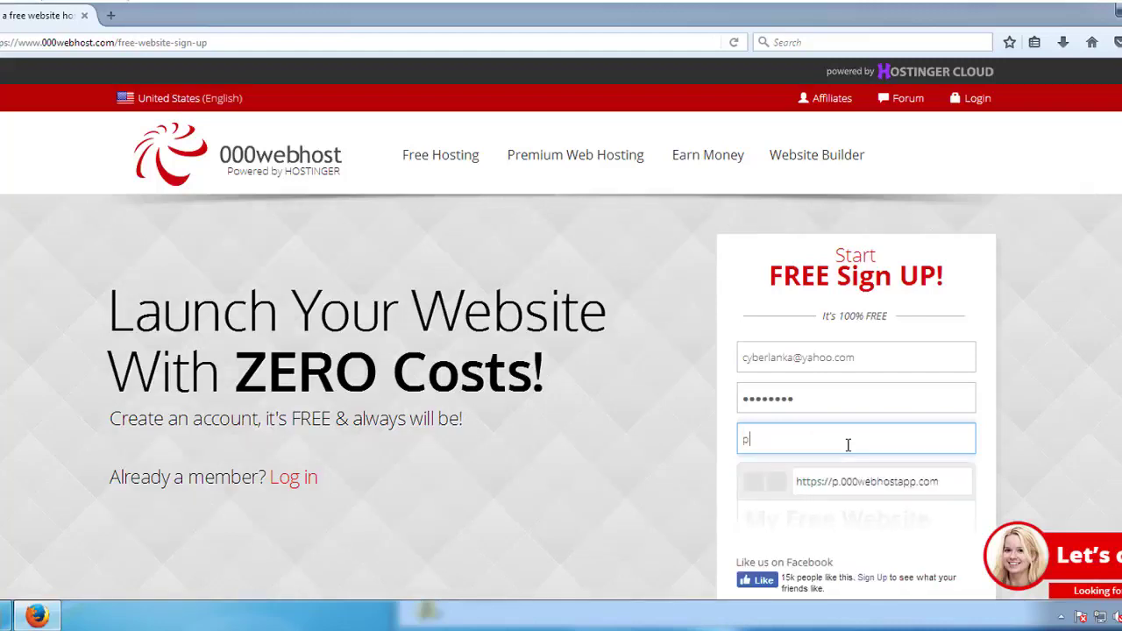
pyautogui.write('i')
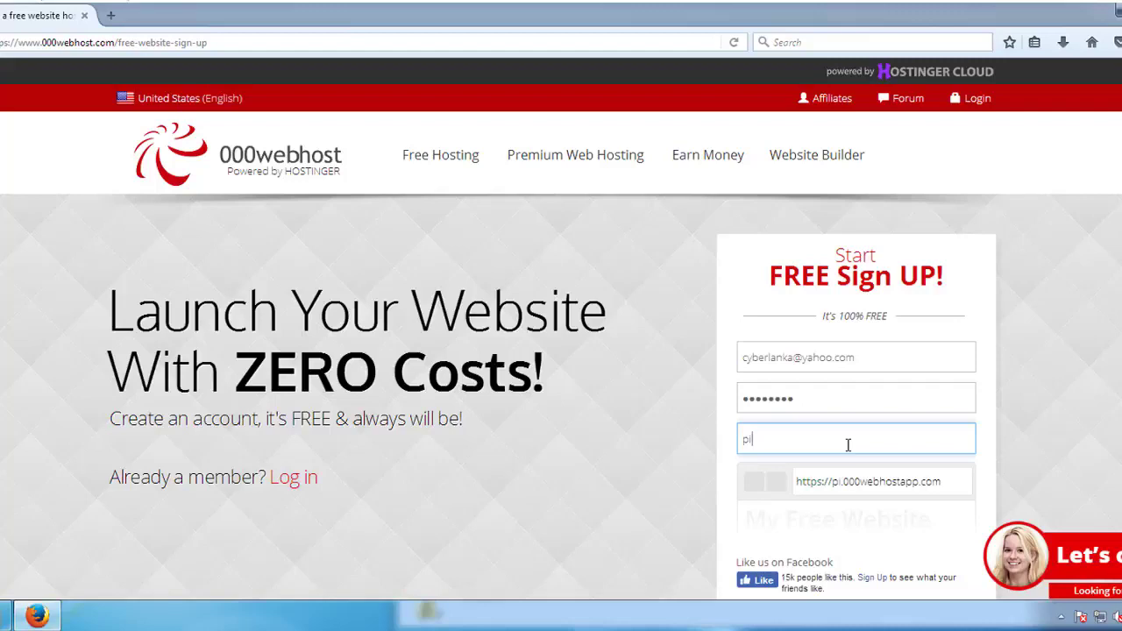
pyautogui.write('nnawala')
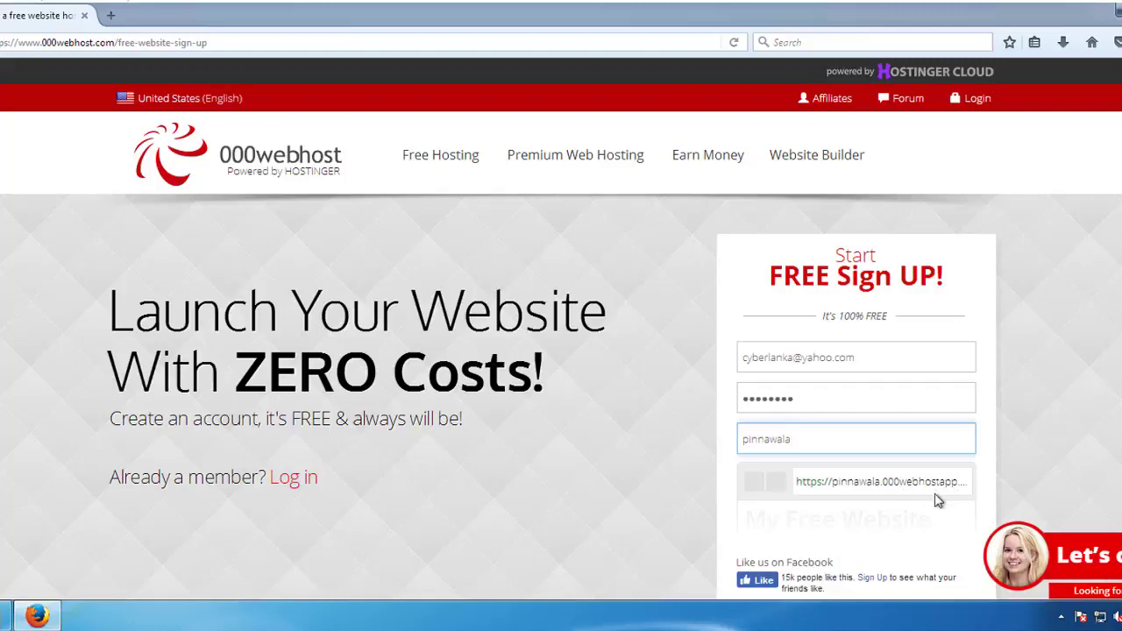
pyautogui.click(885, 493)
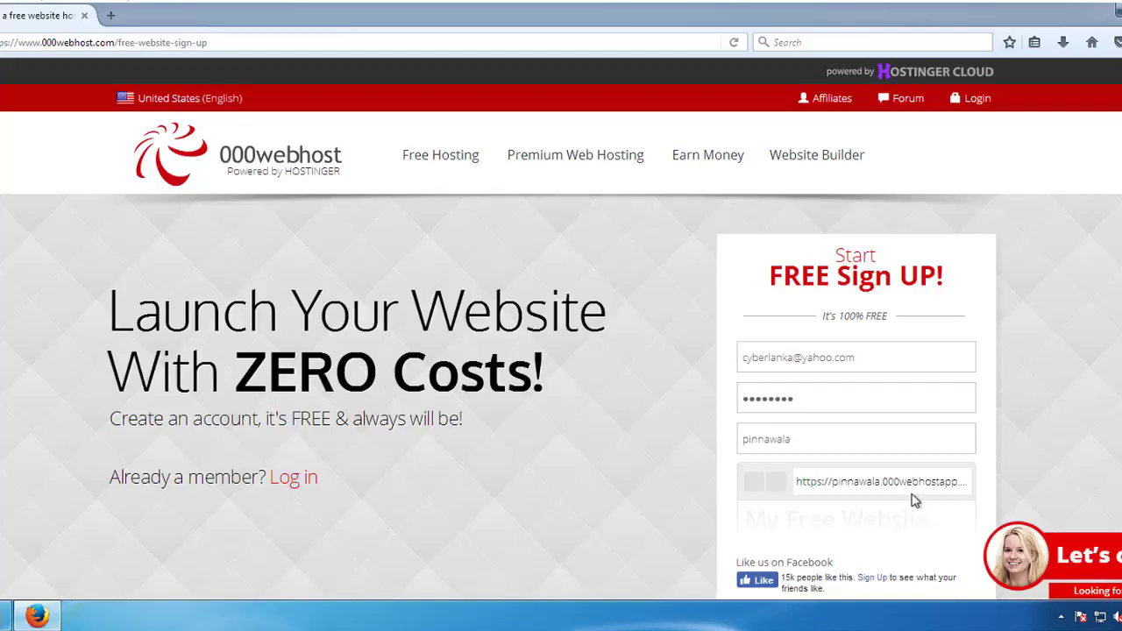
pyautogui.scroll(-4, 877, 500)
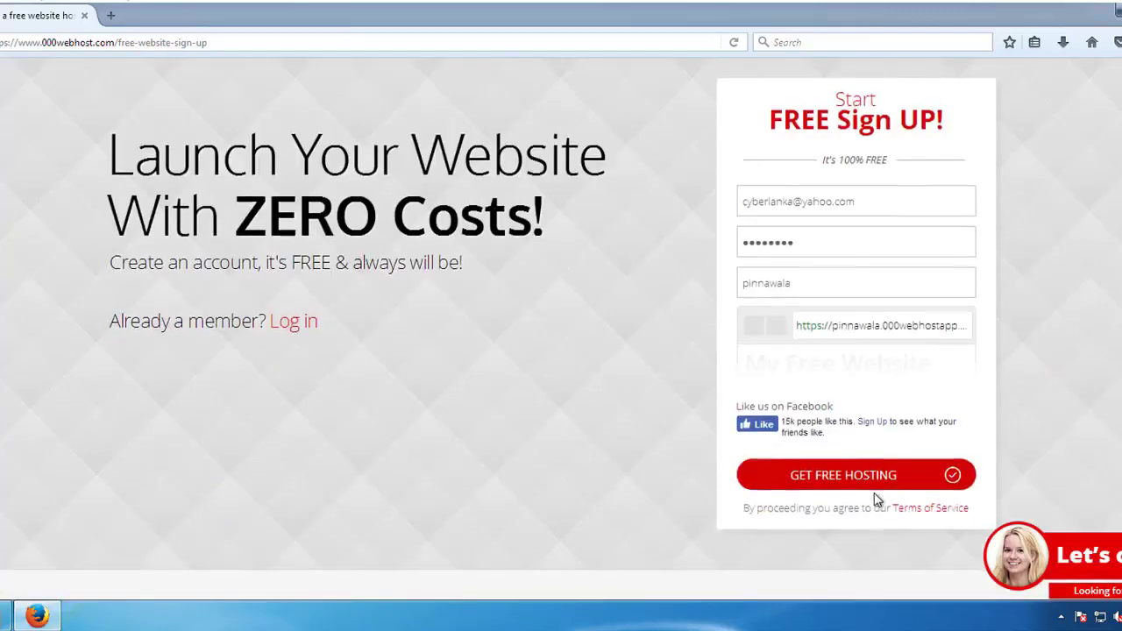
pyautogui.scroll(3, 877, 499)
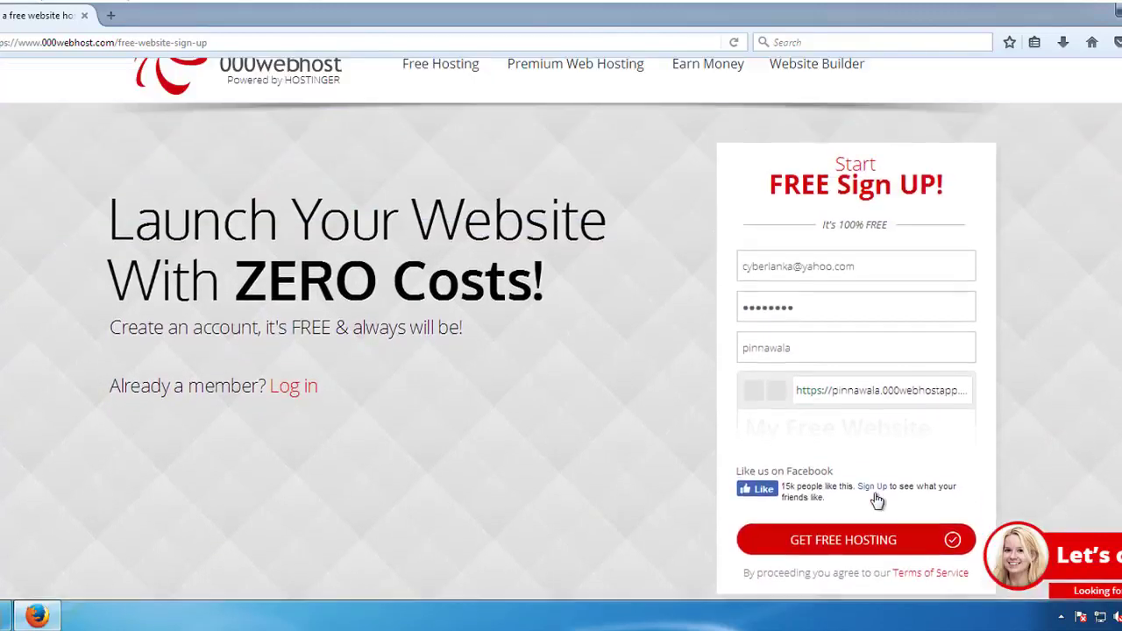
# Submit for free hosting and pass the reCAPTCHA by selecting the three street-sign tiles
pyautogui.click(888, 542)
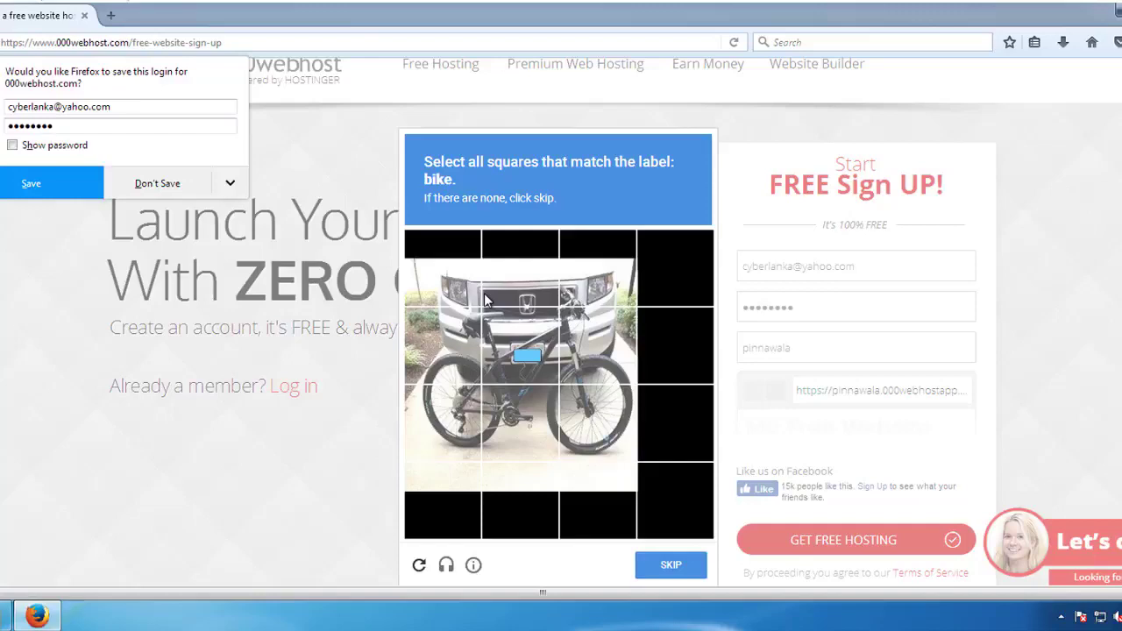
pyautogui.click(439, 345)
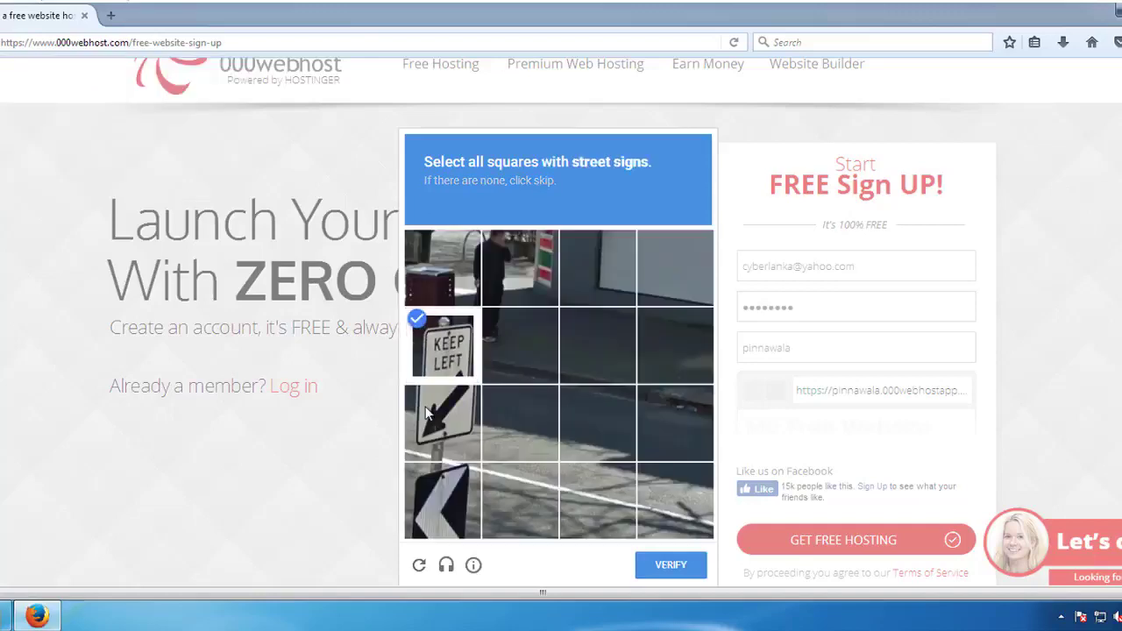
pyautogui.click(443, 422)
pyautogui.click(449, 493)
pyautogui.click(687, 576)
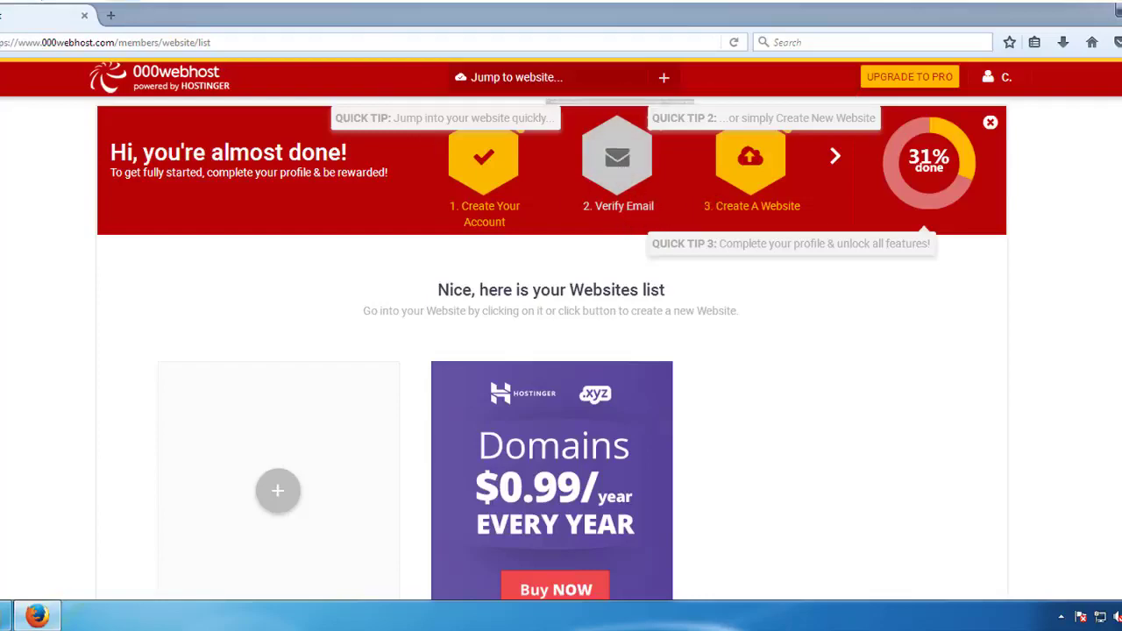
# Load Yahoo Mail in a new tab, open the 000webhost confirmation message, and follow its Verify email link
pyautogui.click(111, 15)
pyautogui.write('mail')
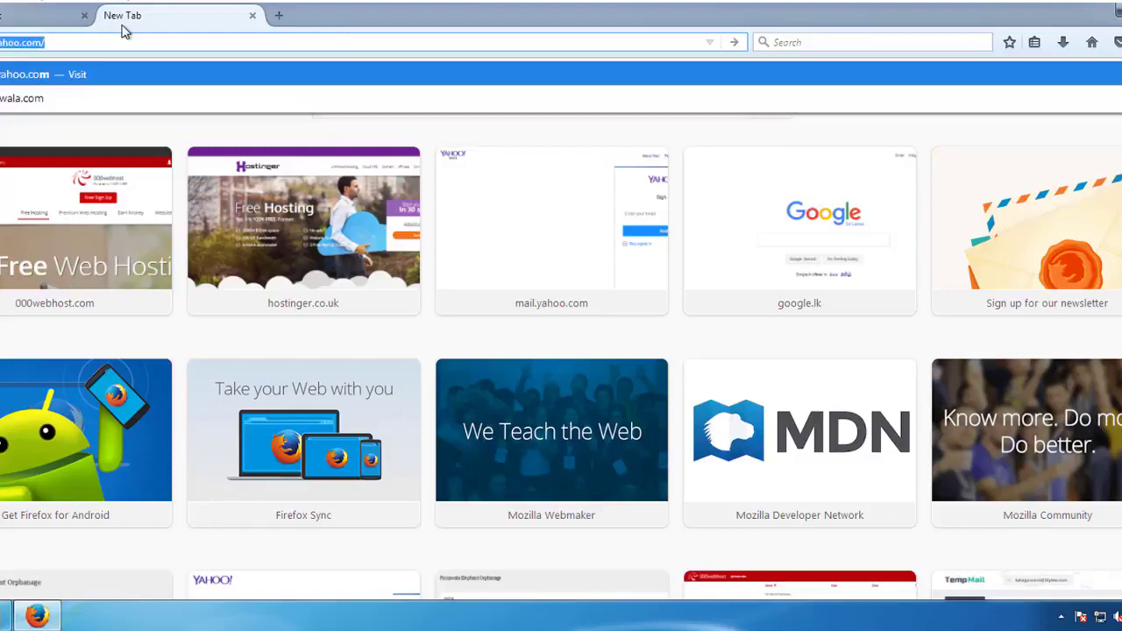
pyautogui.press('Return')
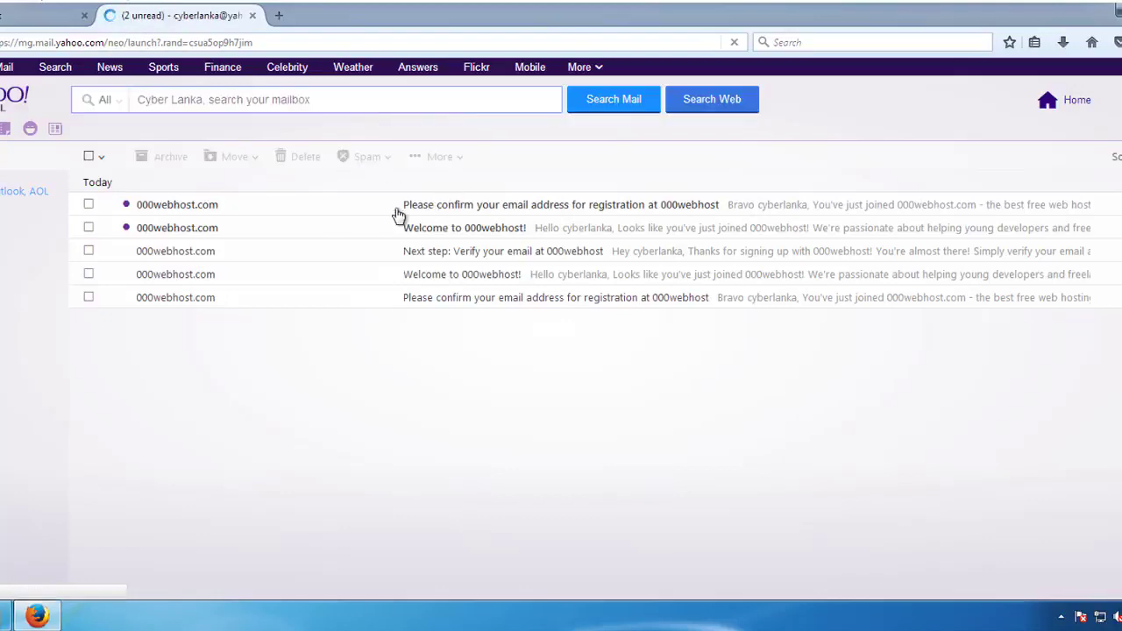
pyautogui.click(507, 209)
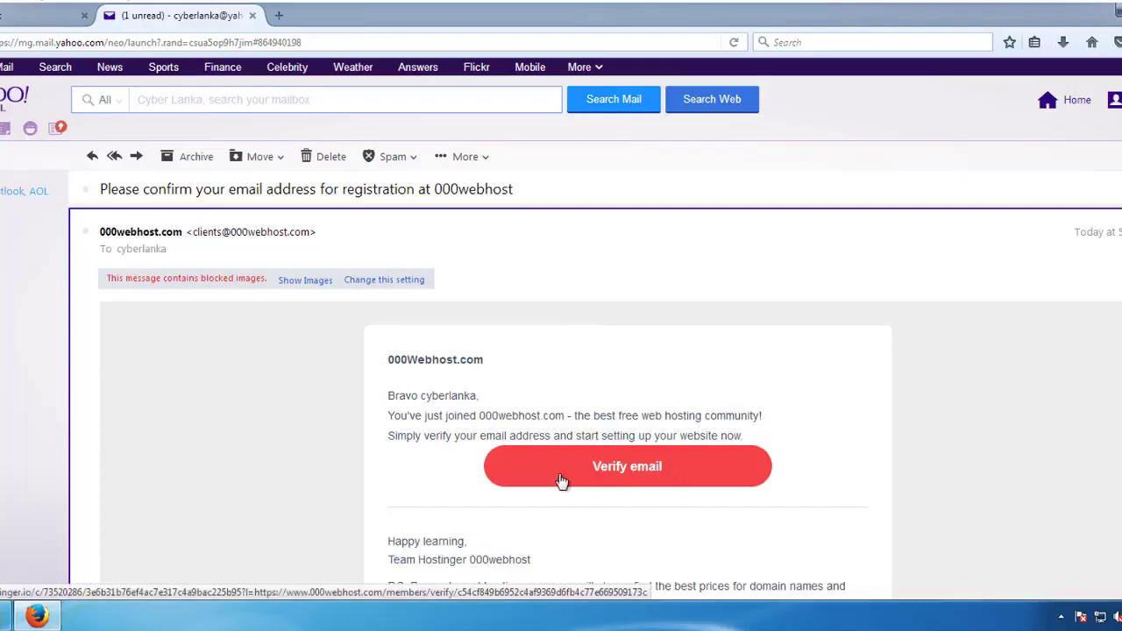
pyautogui.click(610, 480)
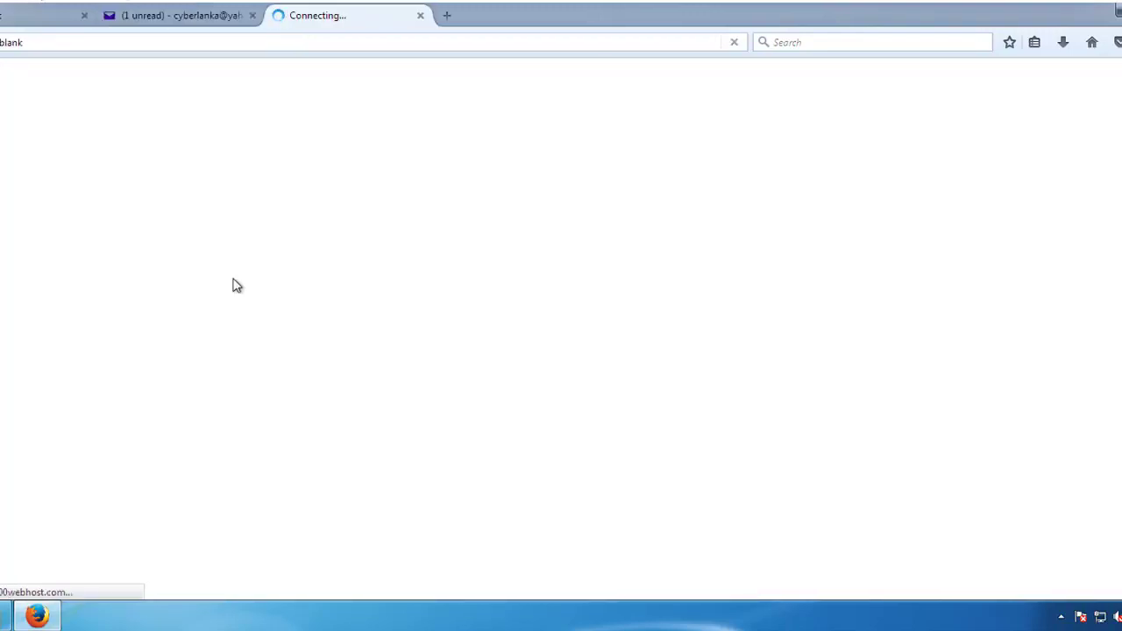
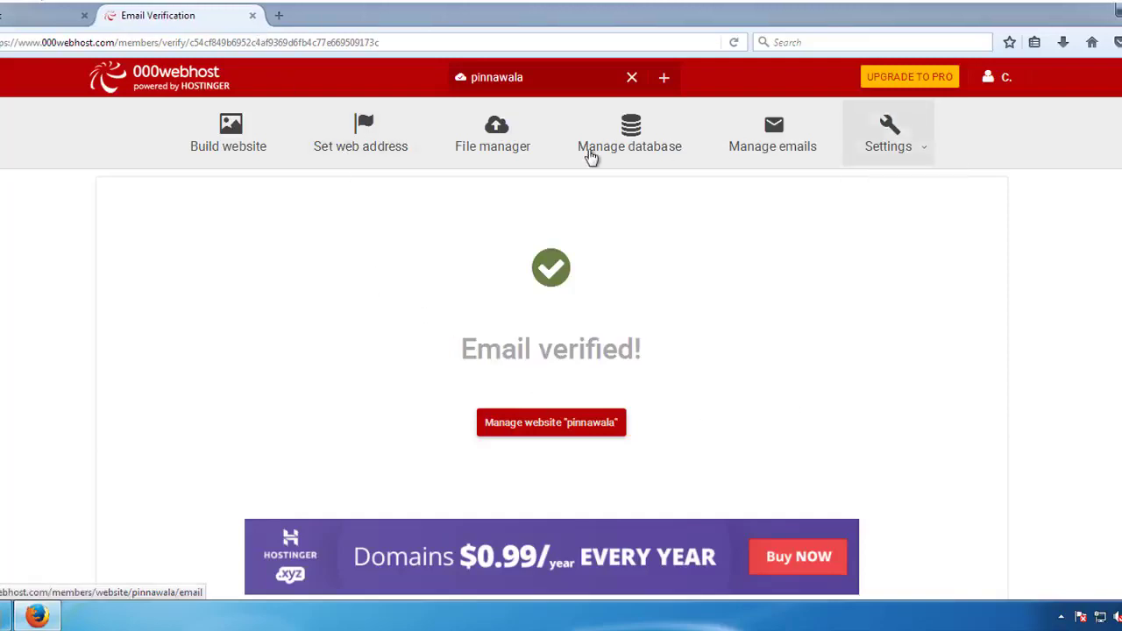
# Open the management page of the pinnawala website from the hosted websites list
pyautogui.click(3, 17)
pyautogui.click(156, 23)
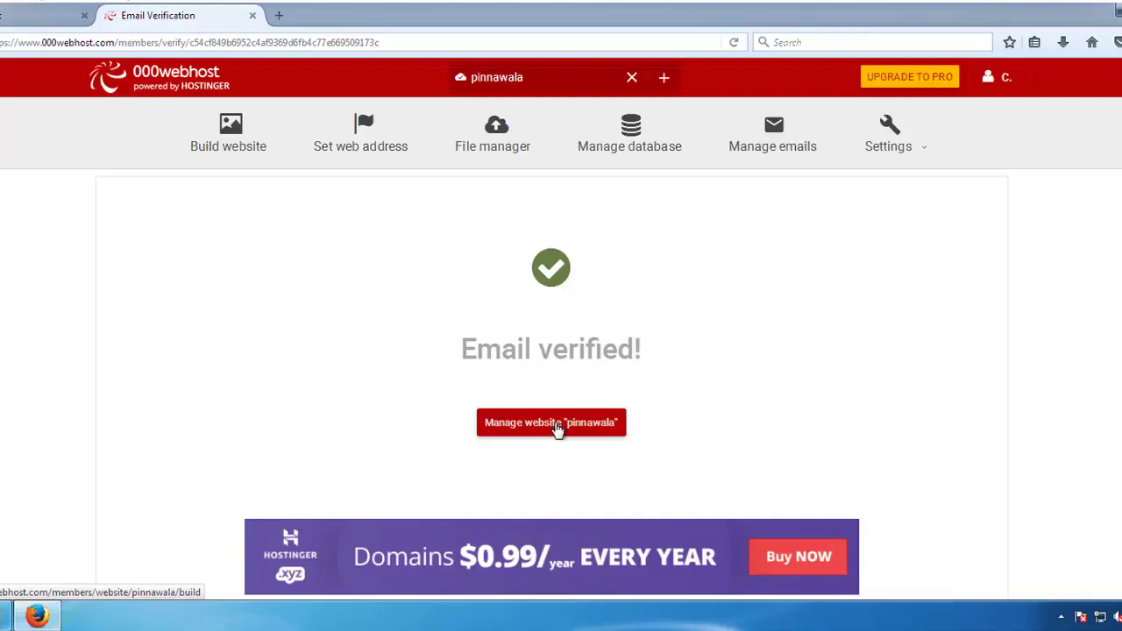
pyautogui.click(557, 425)
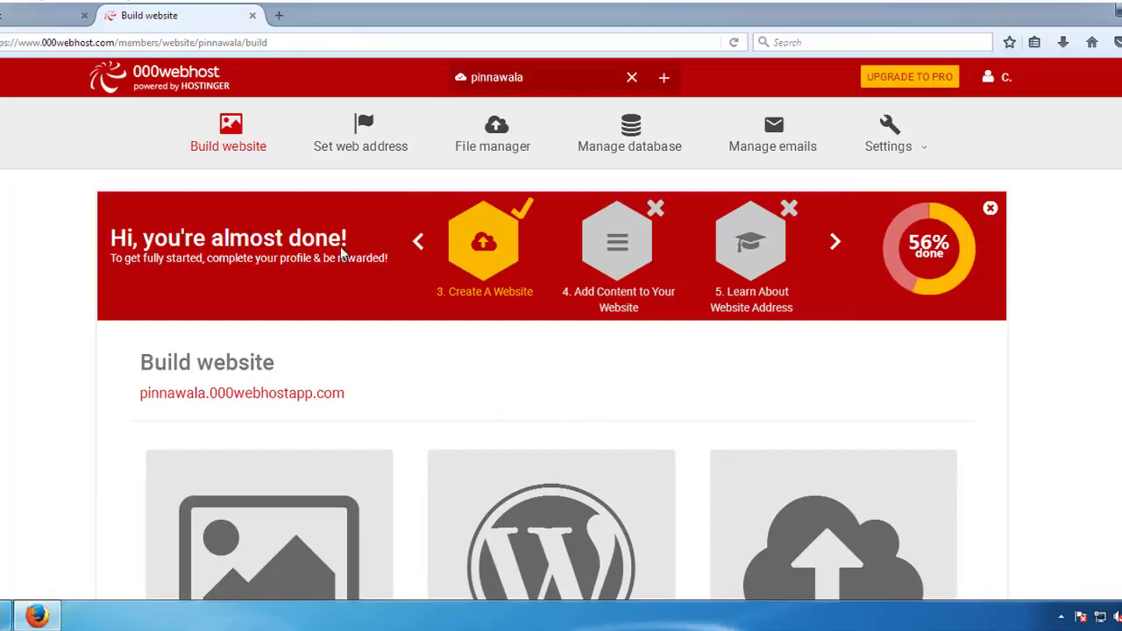
# Scroll the Build website page and highlight the pinnawala.000webhostapp.com address
pyautogui.scroll(-2, 260, 278)
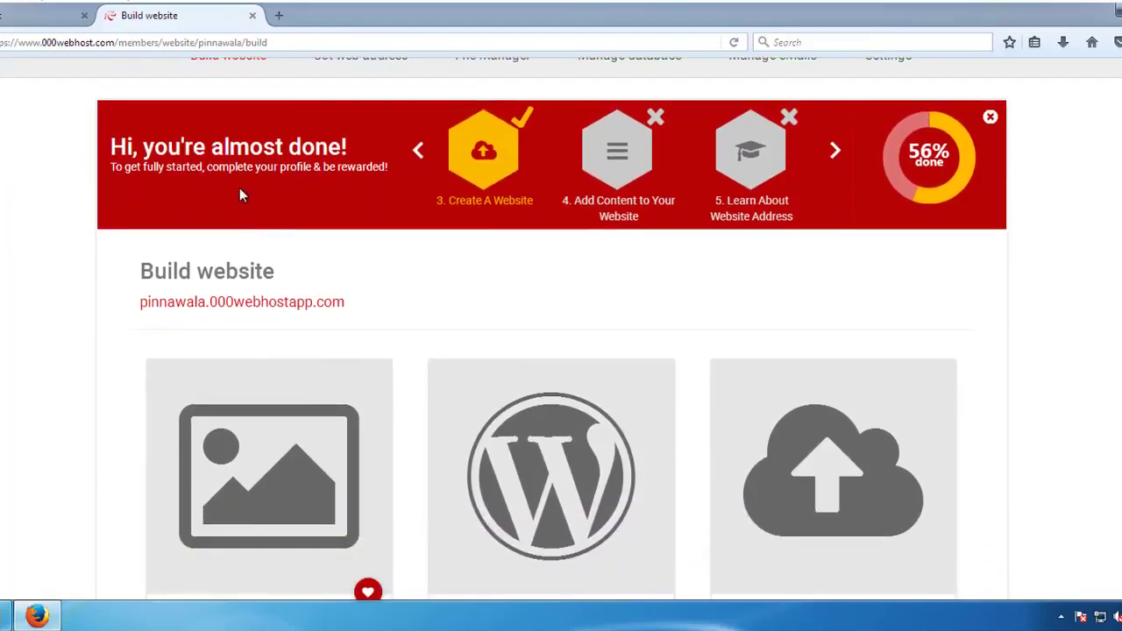
pyautogui.scroll(-2, 240, 190)
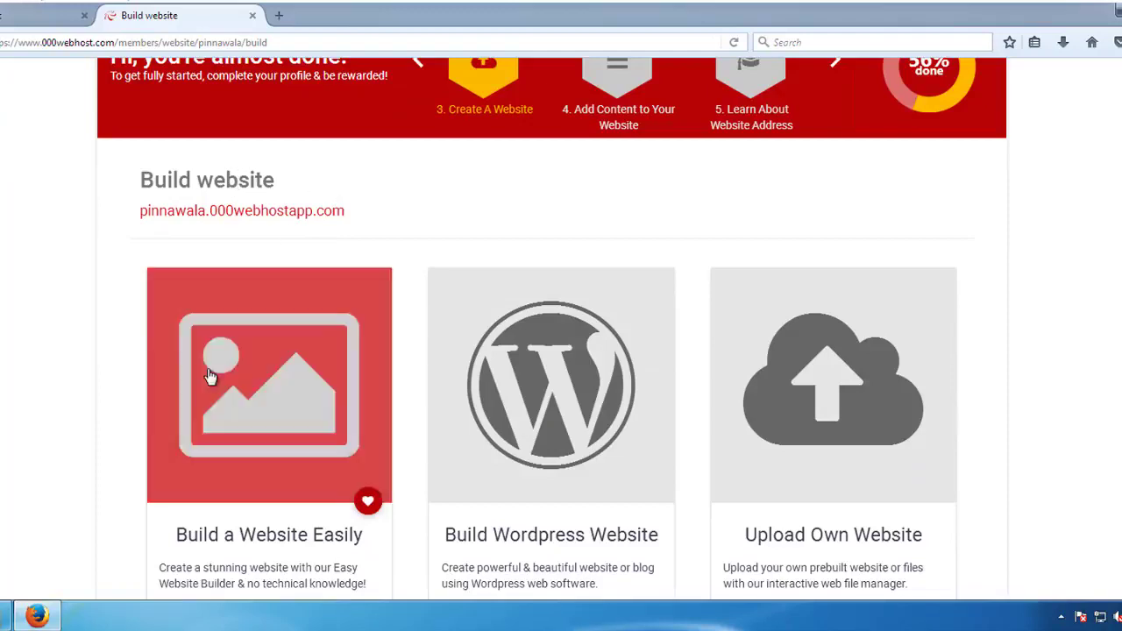
pyautogui.scroll(-2, 219, 377)
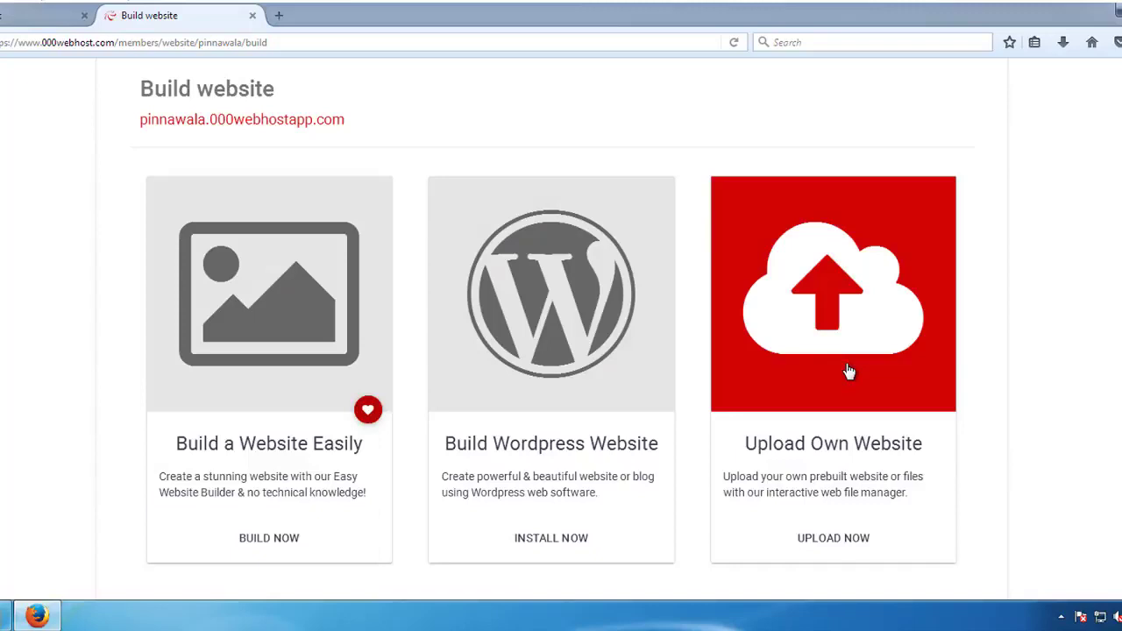
pyautogui.scroll(5, 849, 371)
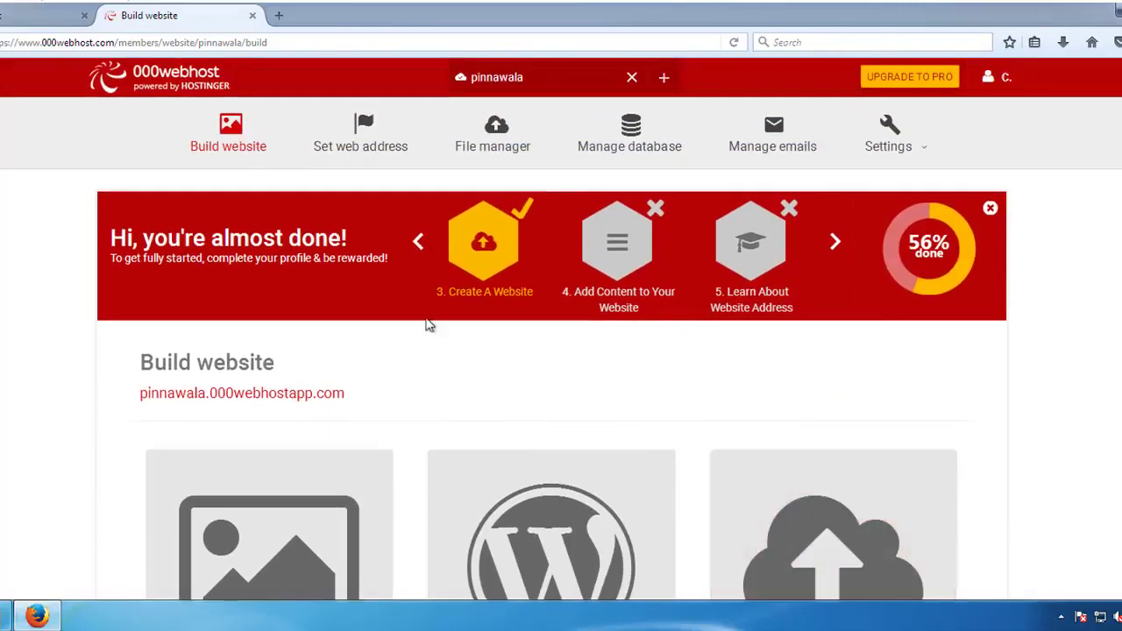
pyautogui.scroll(-2, 187, 350)
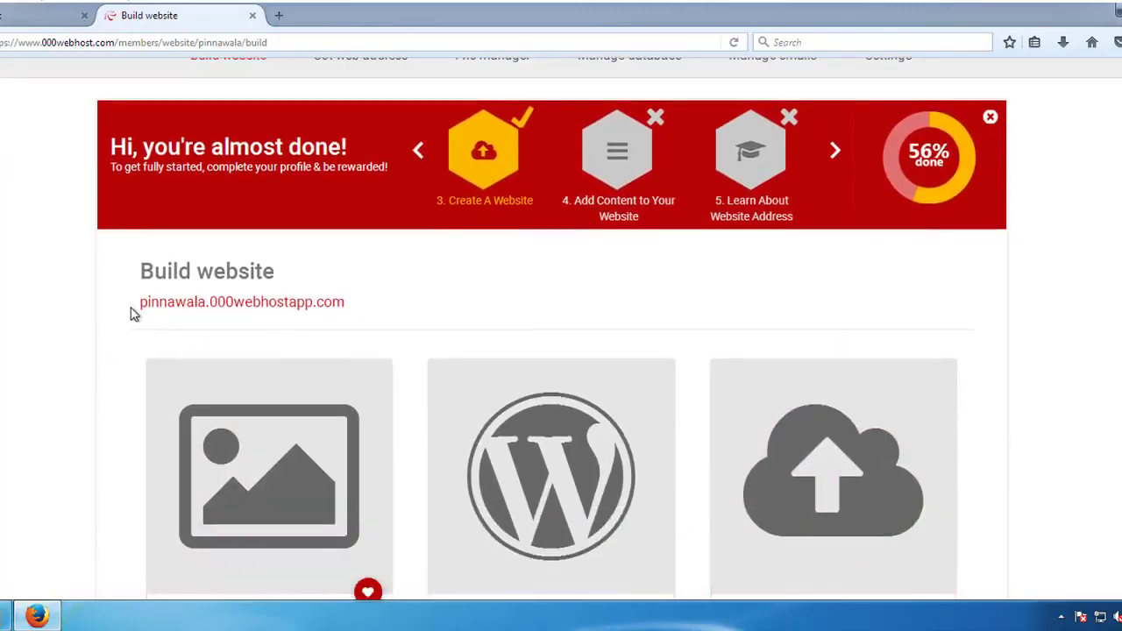
pyautogui.moveTo(128, 313); pyautogui.dragTo(391, 318)
pyautogui.click(351, 332)
# Open pinnawala.000webhostapp.com in a new tab and scroll its Hooray placeholder page
pyautogui.rightClick(338, 313)
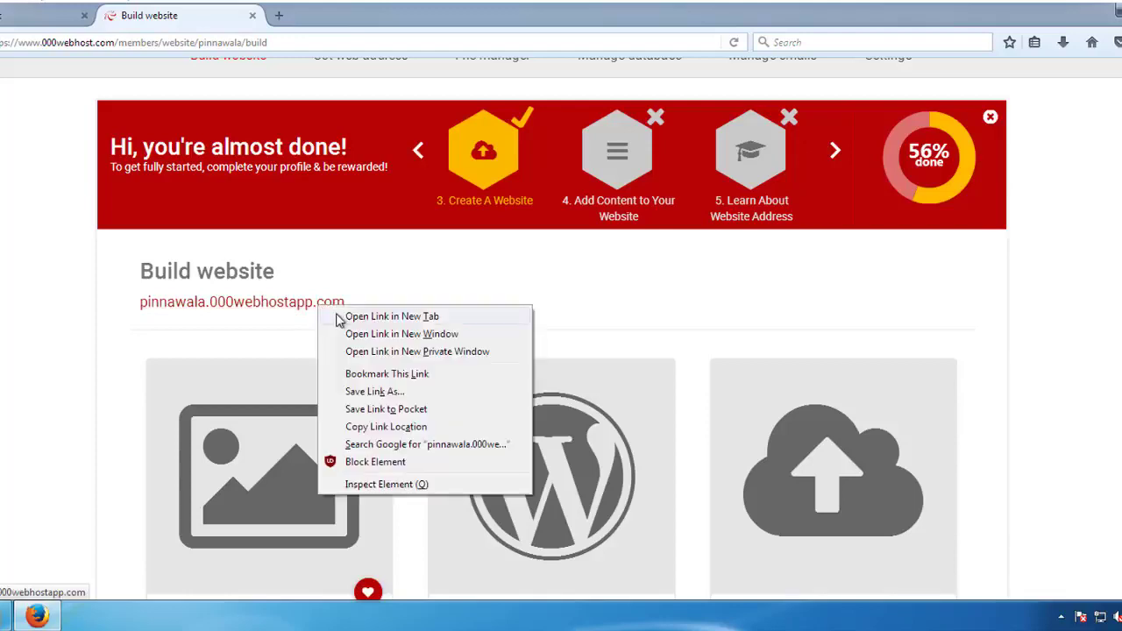
pyautogui.click(343, 317)
pyautogui.click(307, 27)
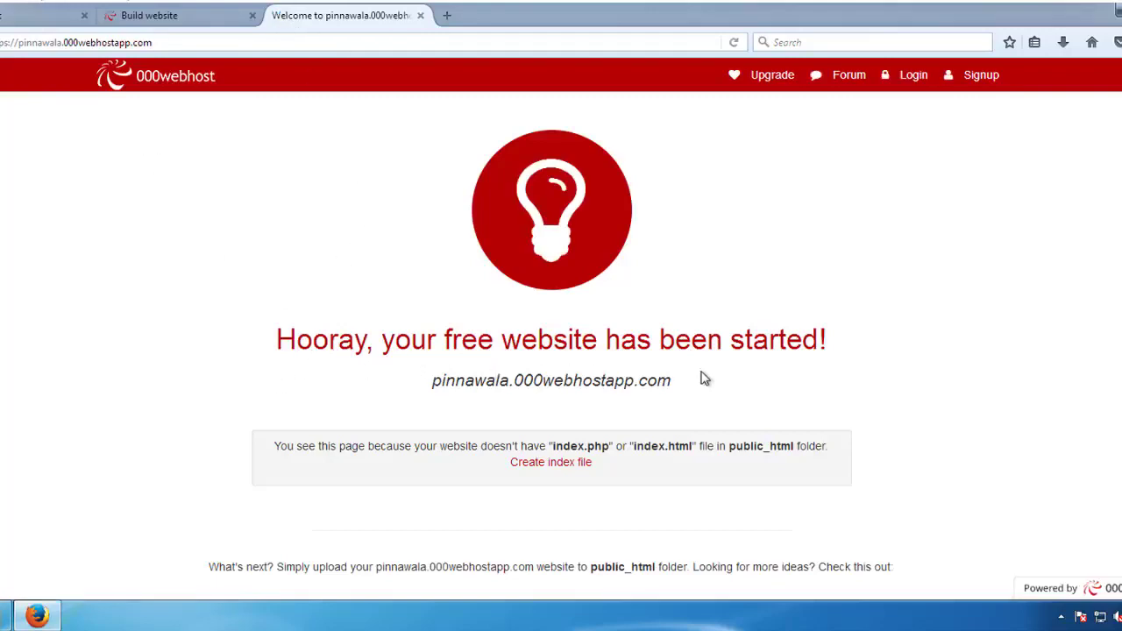
pyautogui.scroll(-2, 533, 388)
pyautogui.scroll(-2, 528, 320)
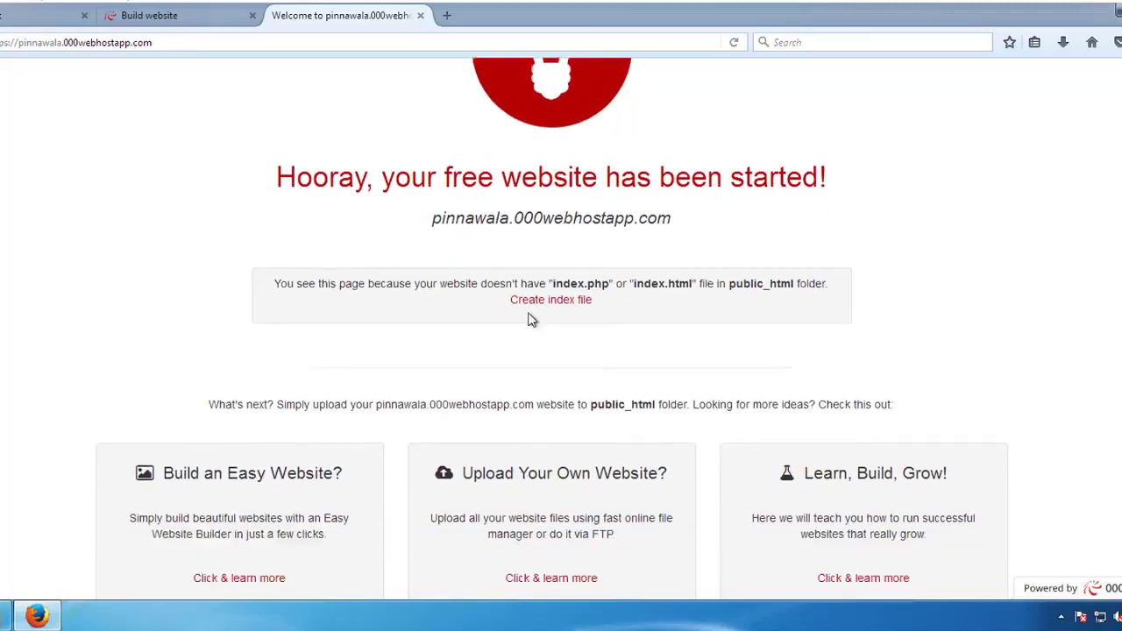
pyautogui.scroll(-1, 528, 320)
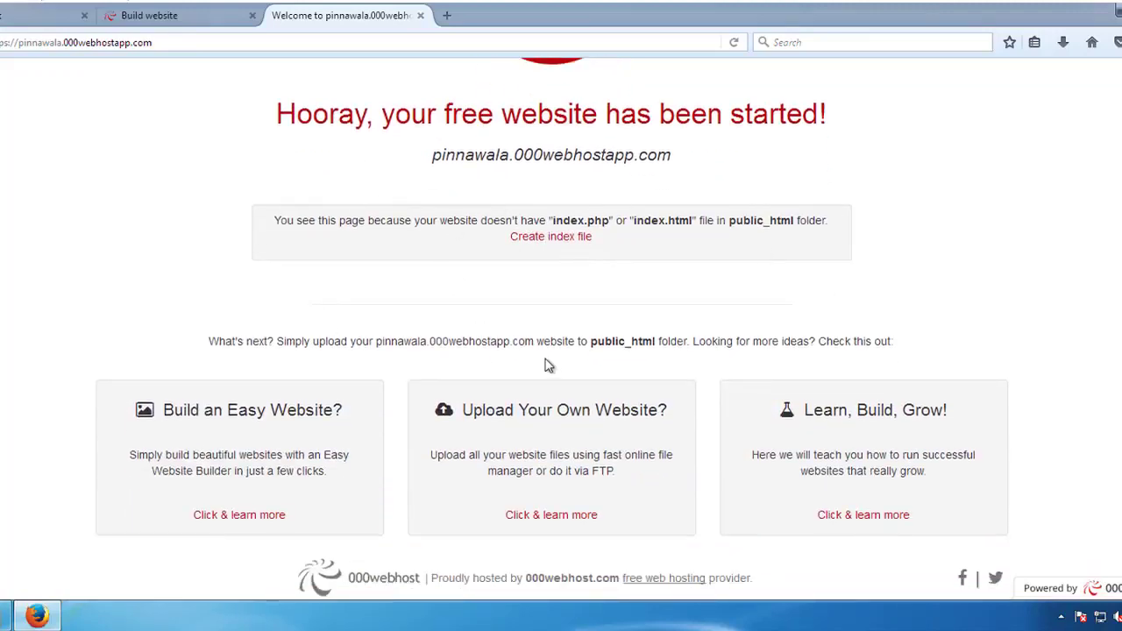
pyautogui.scroll(4, 550, 350)
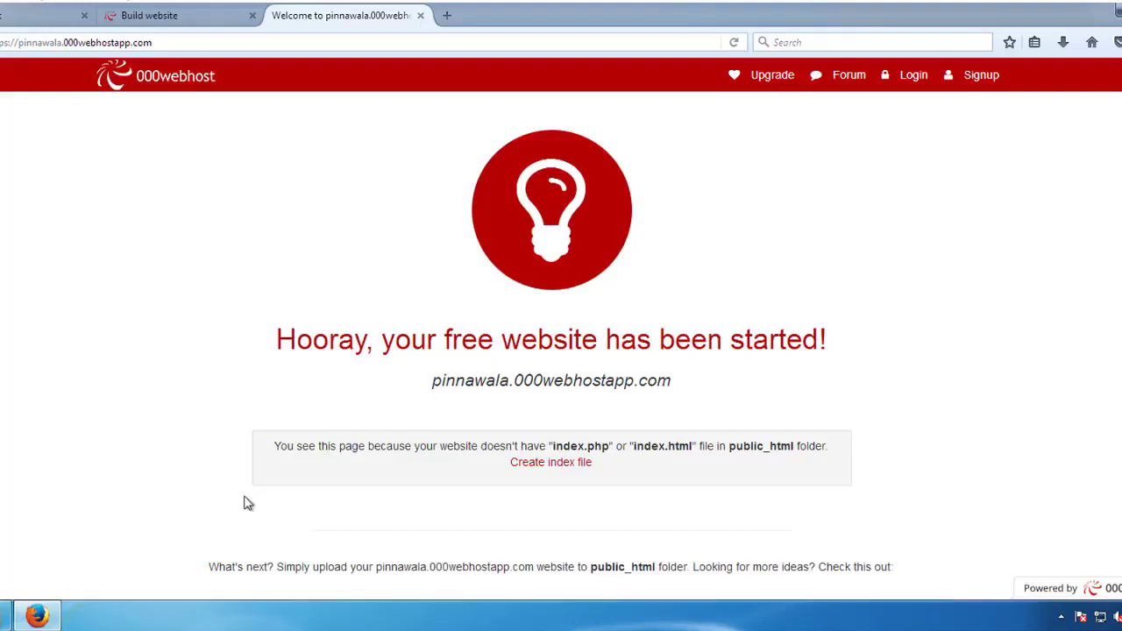
# Select the three local My Website files, then reload the live site page
pyautogui.click(5, 615)
pyautogui.moveTo(628, 412); pyautogui.dragTo(592, 265)
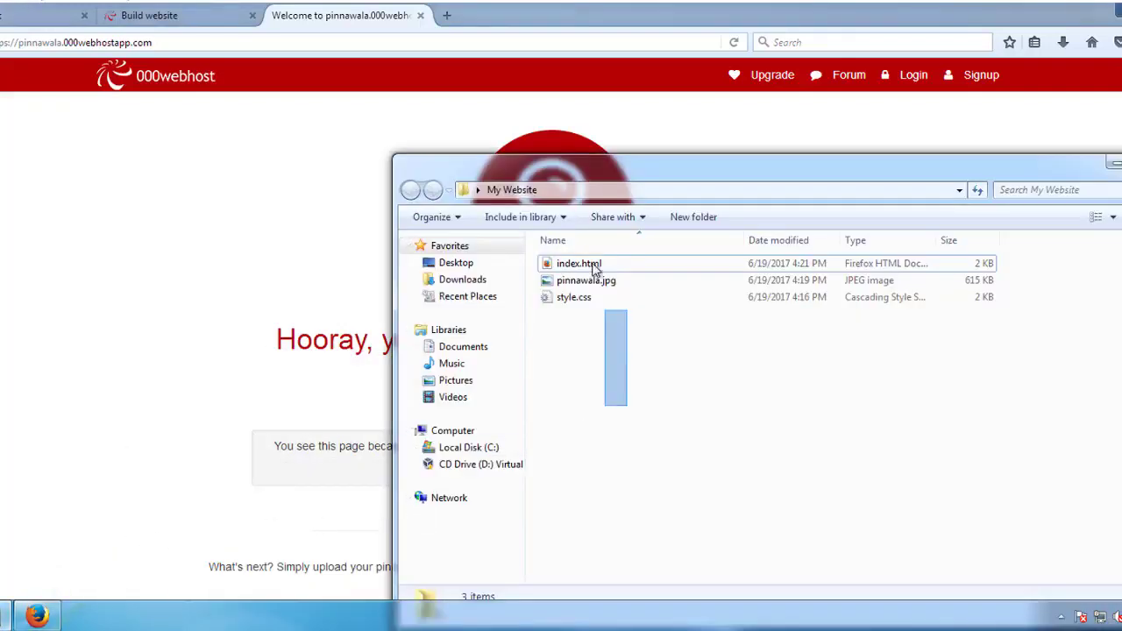
pyautogui.click(131, 220)
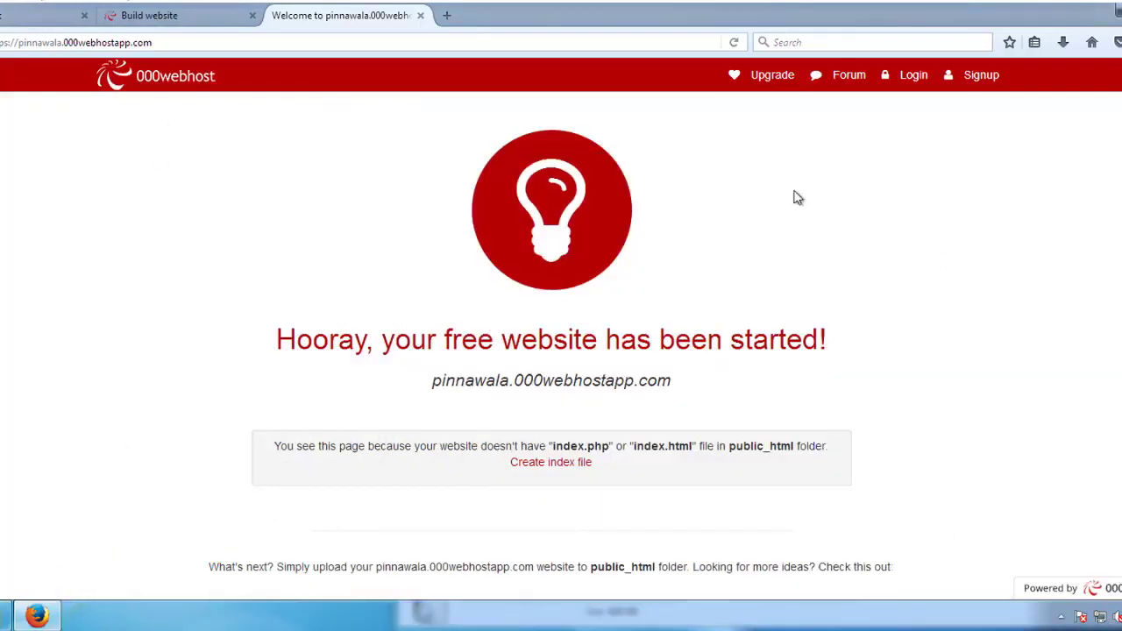
pyautogui.hotkey('ctrl', 'k')
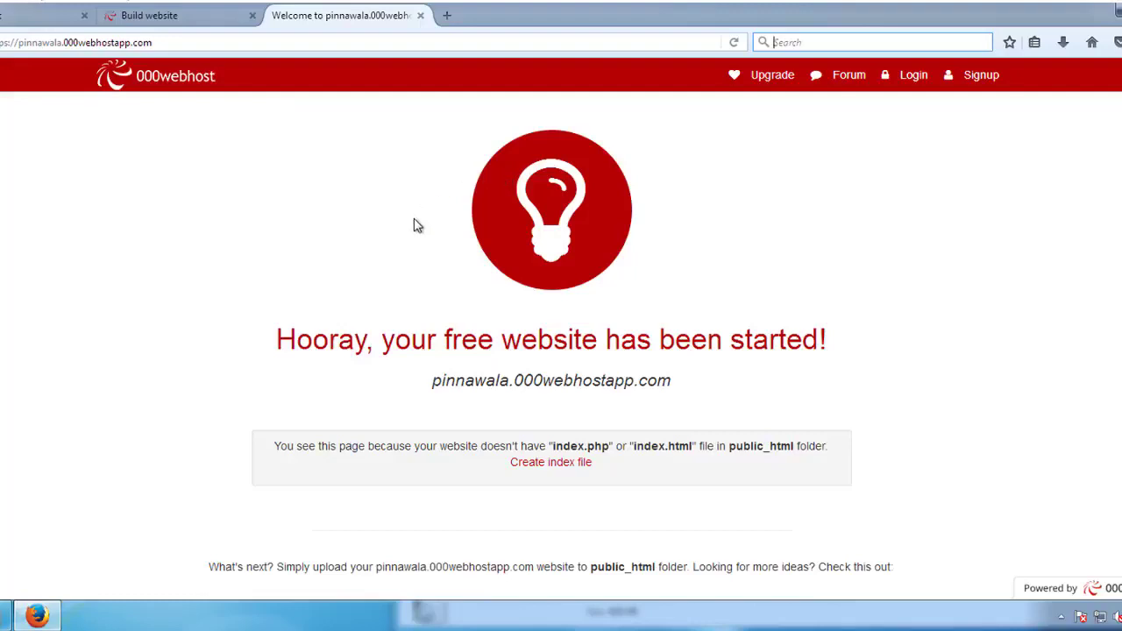
pyautogui.press('F5')
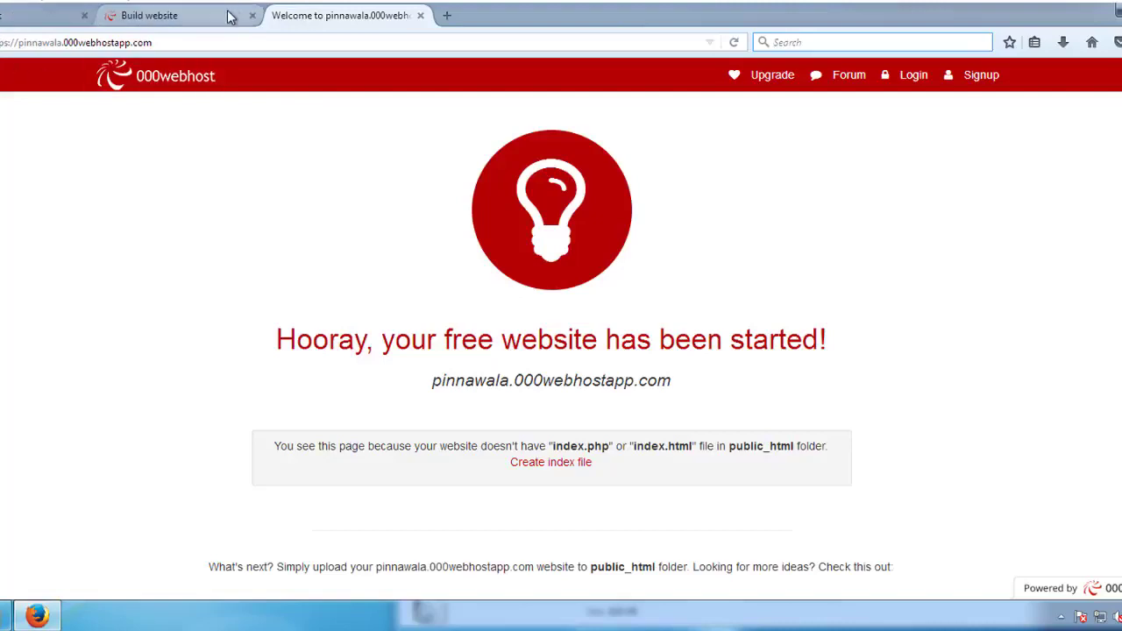
# From the Build website dashboard, open File Manager through the Upload Own Website card
pyautogui.click(228, 16)
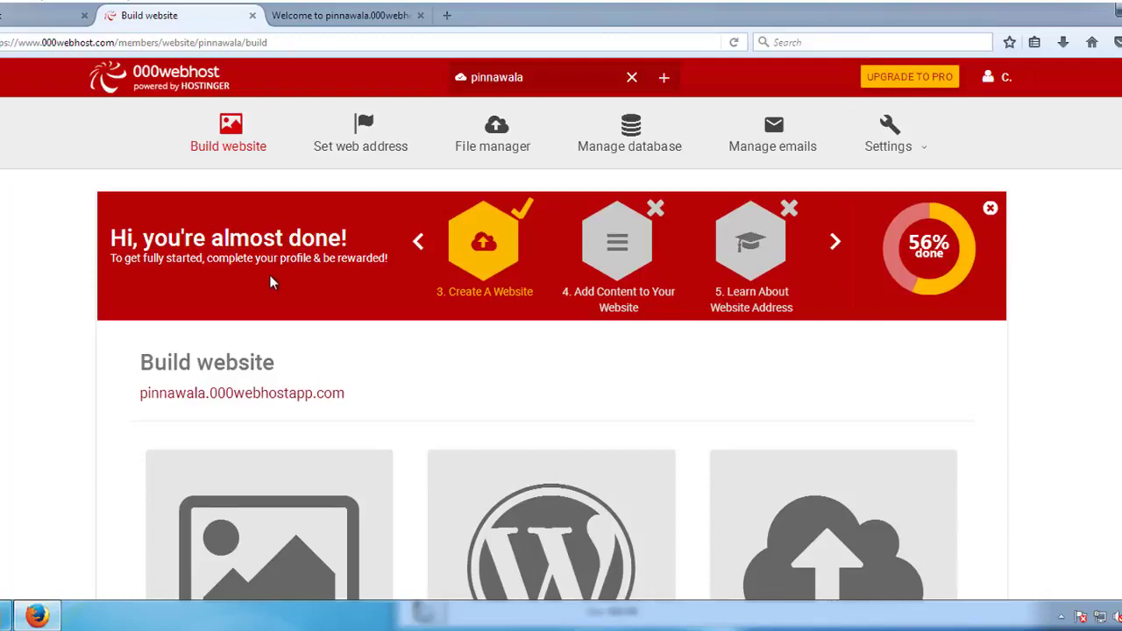
pyautogui.scroll(-3, 269, 274)
pyautogui.scroll(3, 269, 275)
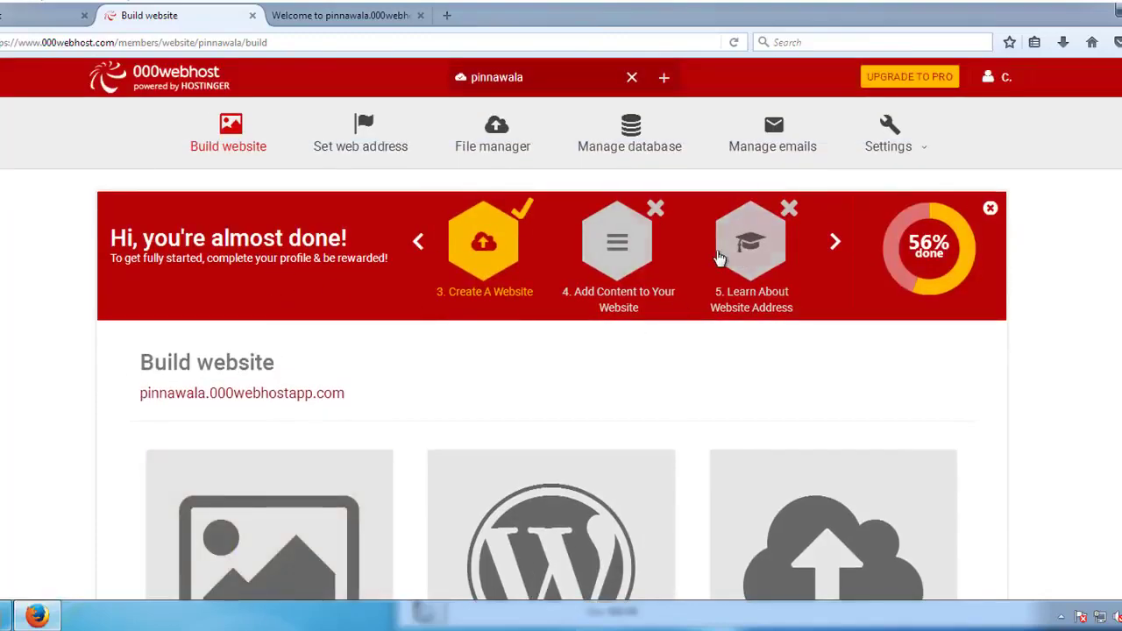
pyautogui.scroll(-4, 724, 262)
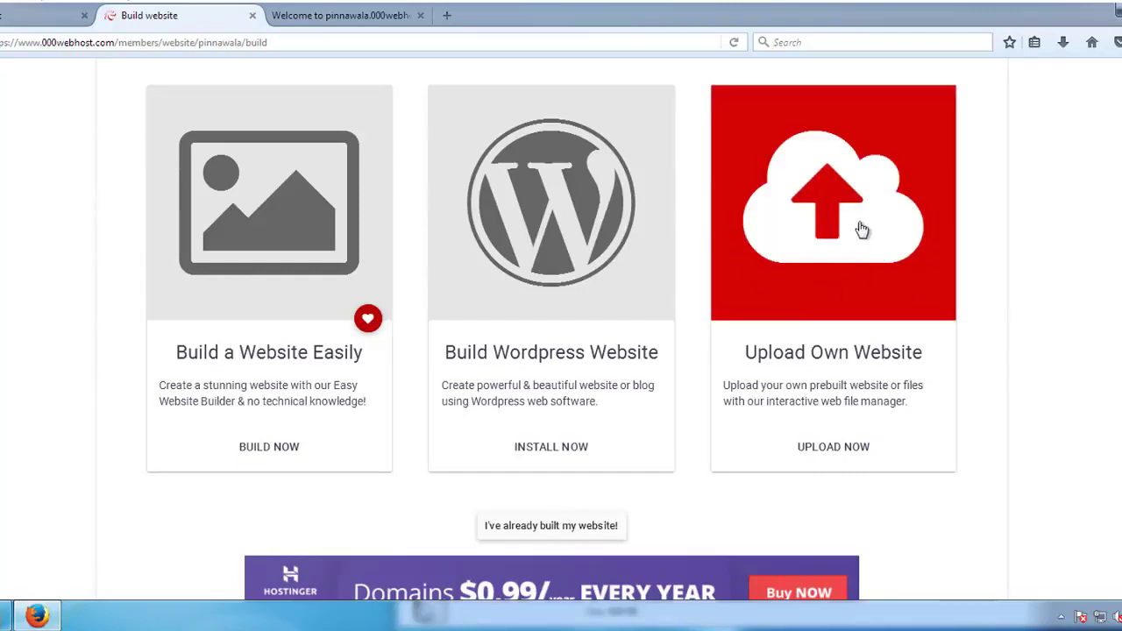
pyautogui.scroll(5, 856, 223)
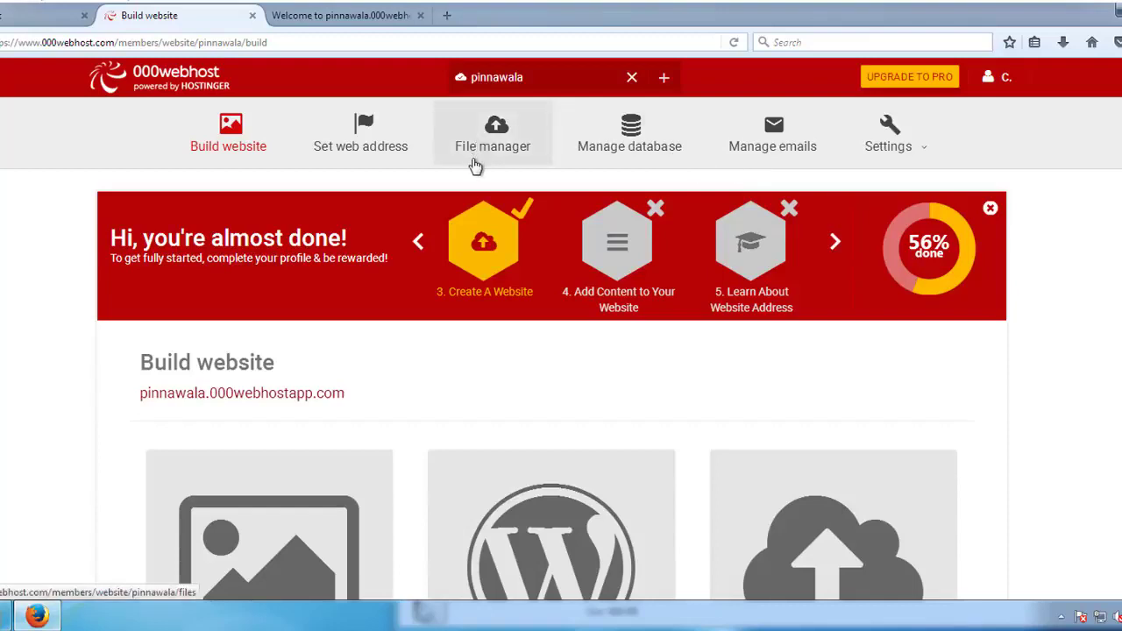
pyautogui.scroll(-3, 476, 164)
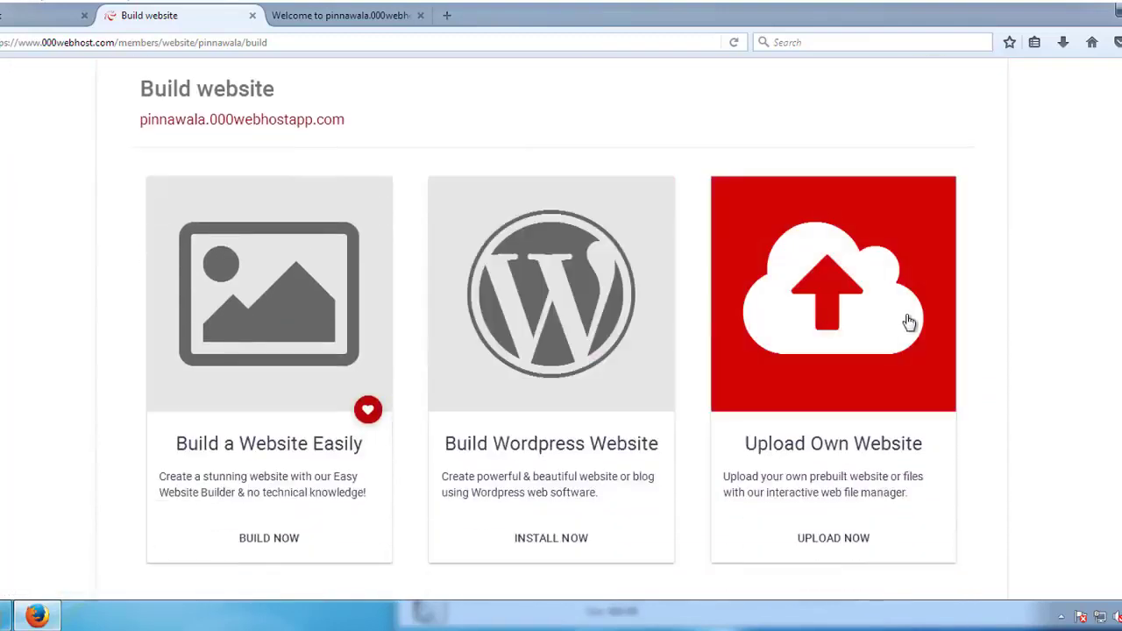
pyautogui.click(824, 283)
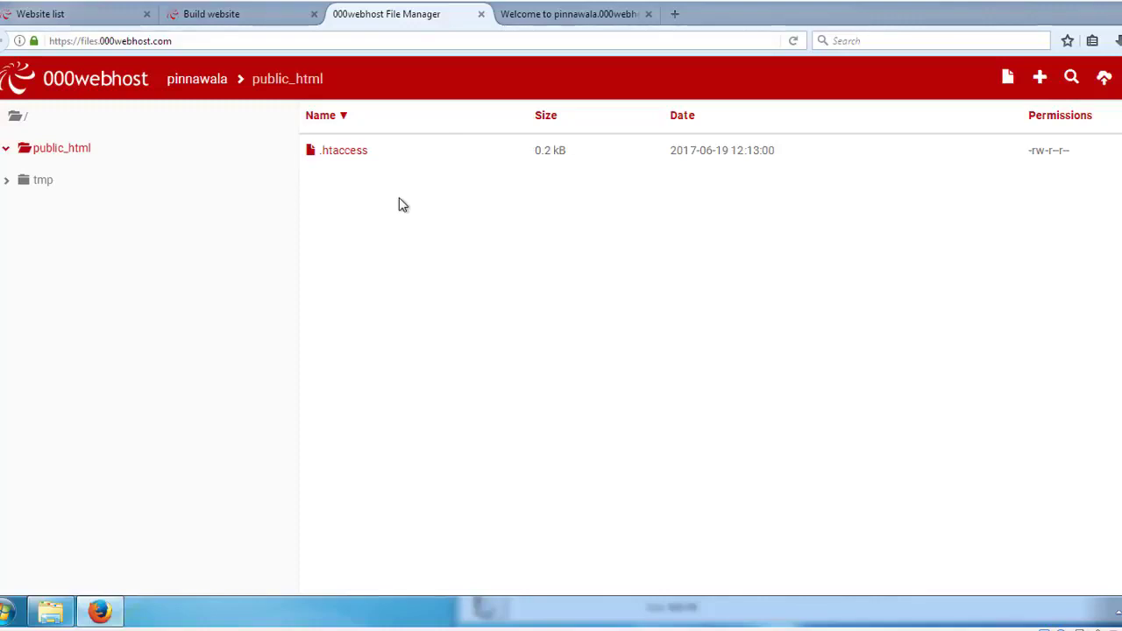
# In the local My Website folder, select pinnawala.jpg, style.css and index.html
pyautogui.click(574, 14)
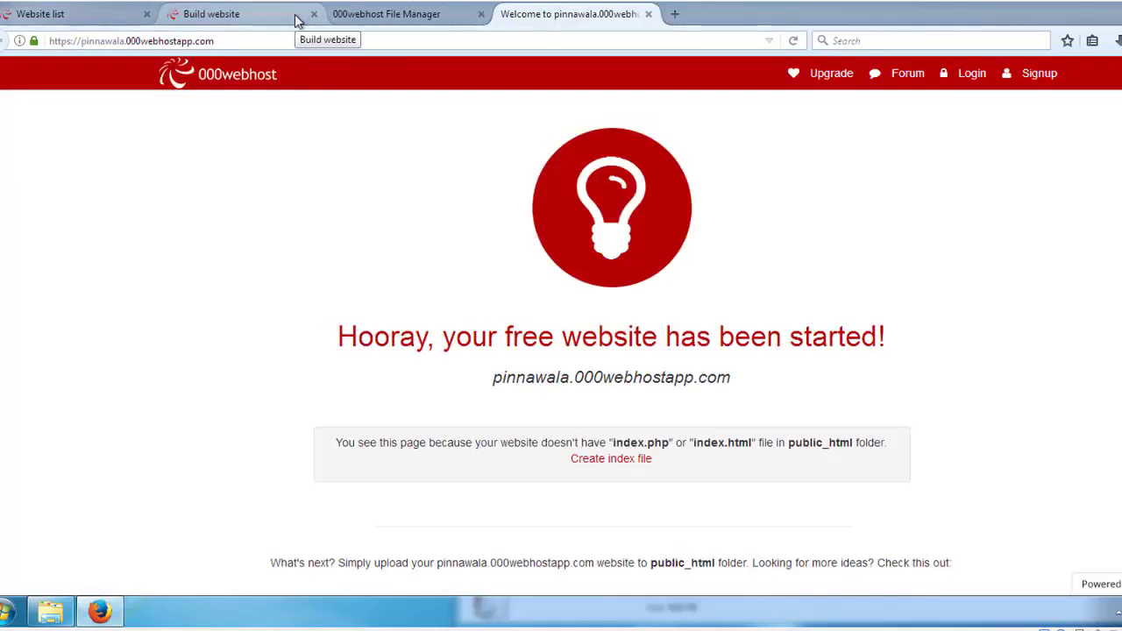
pyautogui.click(379, 20)
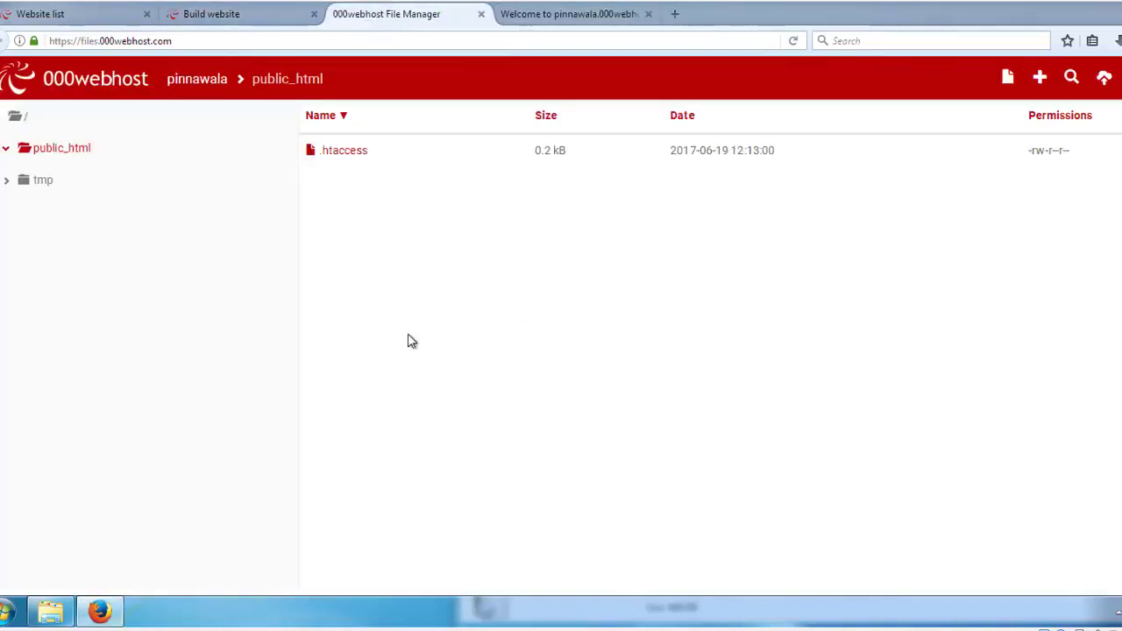
pyautogui.click(50, 611)
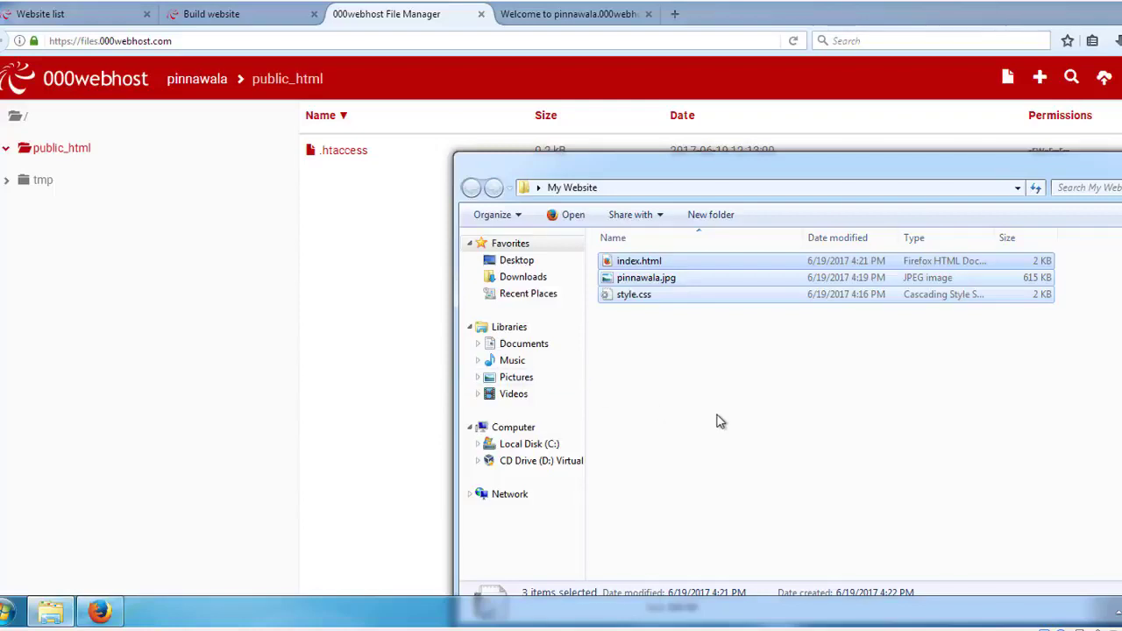
pyautogui.moveTo(716, 415); pyautogui.dragTo(653, 285)
pyautogui.moveTo(675, 378); pyautogui.dragTo(631, 263)
pyautogui.click(665, 382)
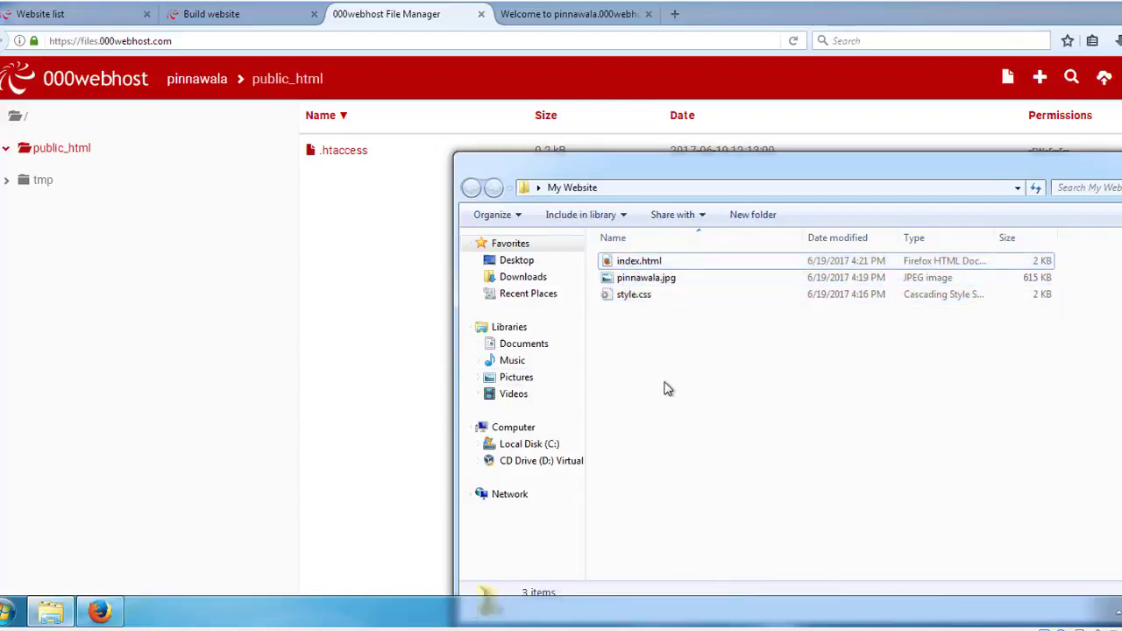
pyautogui.click(664, 262)
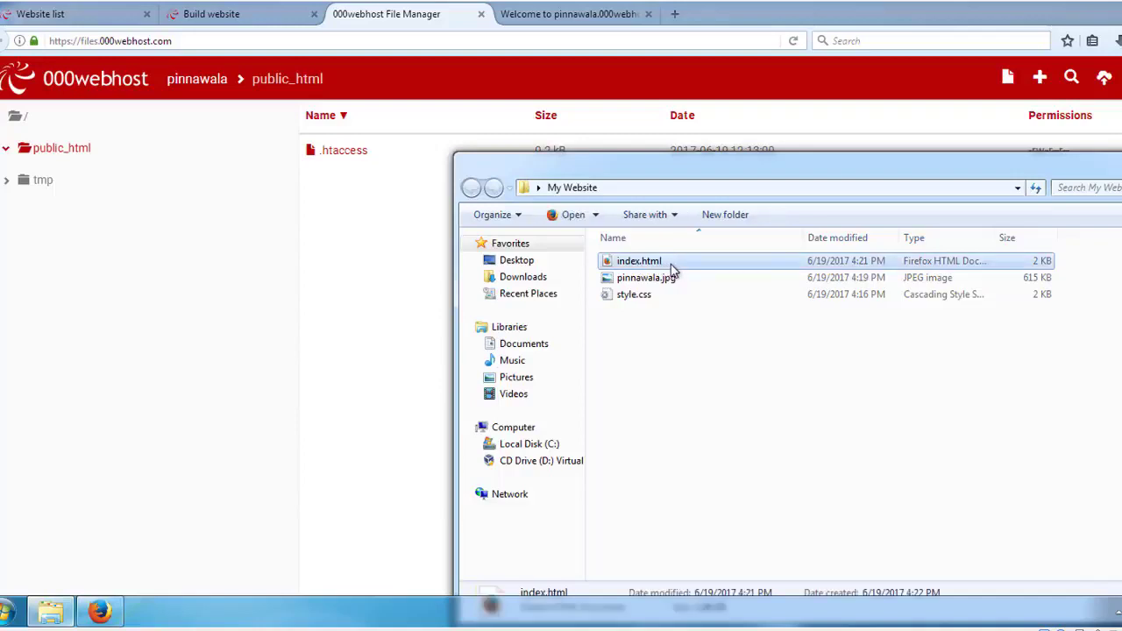
# Highlight the live site's full web address and return to its placeholder page
pyautogui.click(590, 24)
pyautogui.click(593, 39)
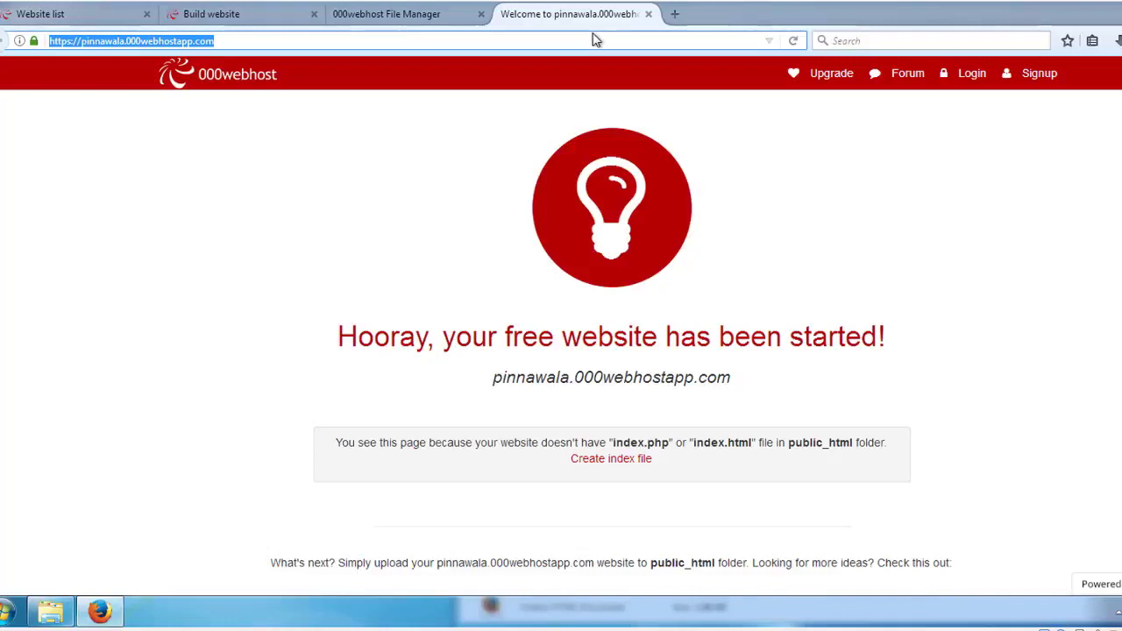
pyautogui.click(50, 610)
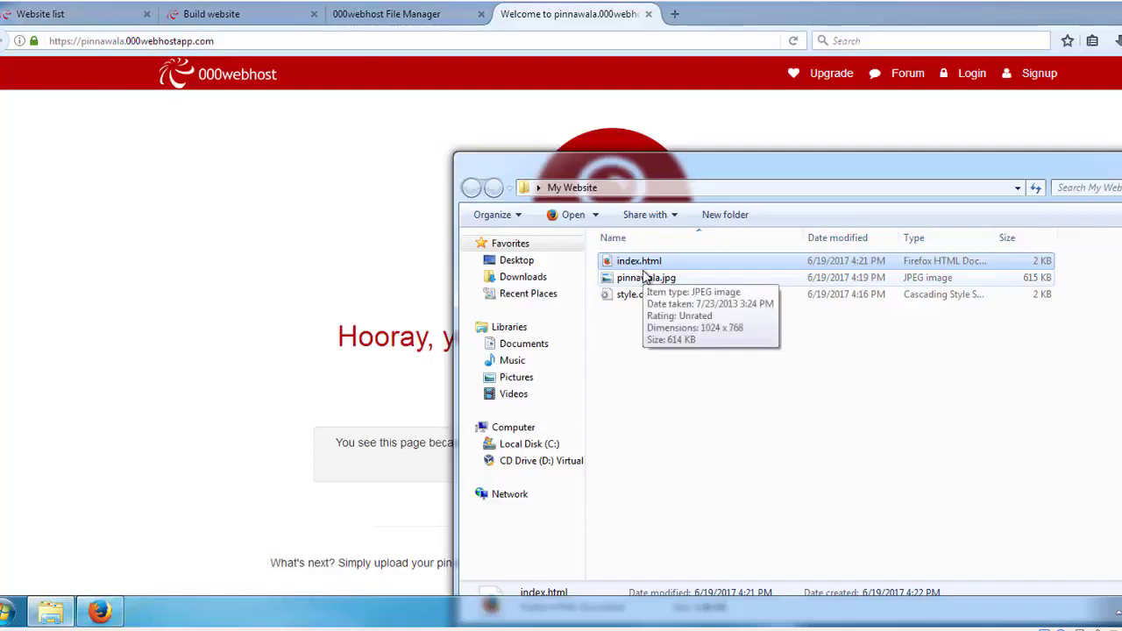
pyautogui.click(221, 224)
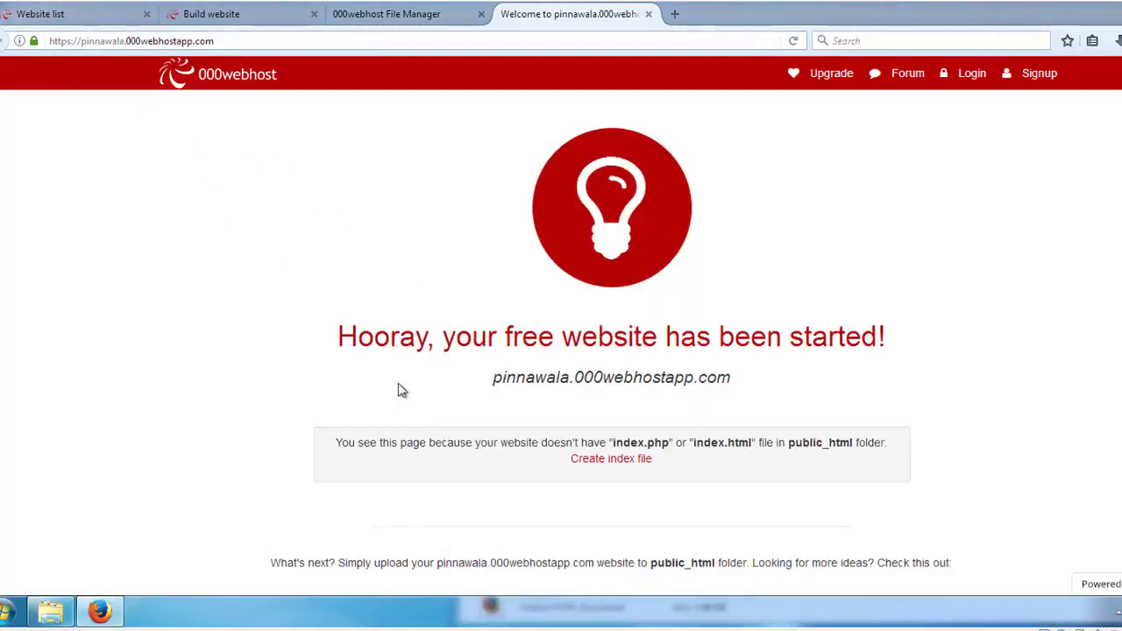
# Load the site's /index.html address, which still shows the placeholder, then return to File Manager
pyautogui.click(246, 42)
pyautogui.click(258, 41)
pyautogui.click(259, 40)
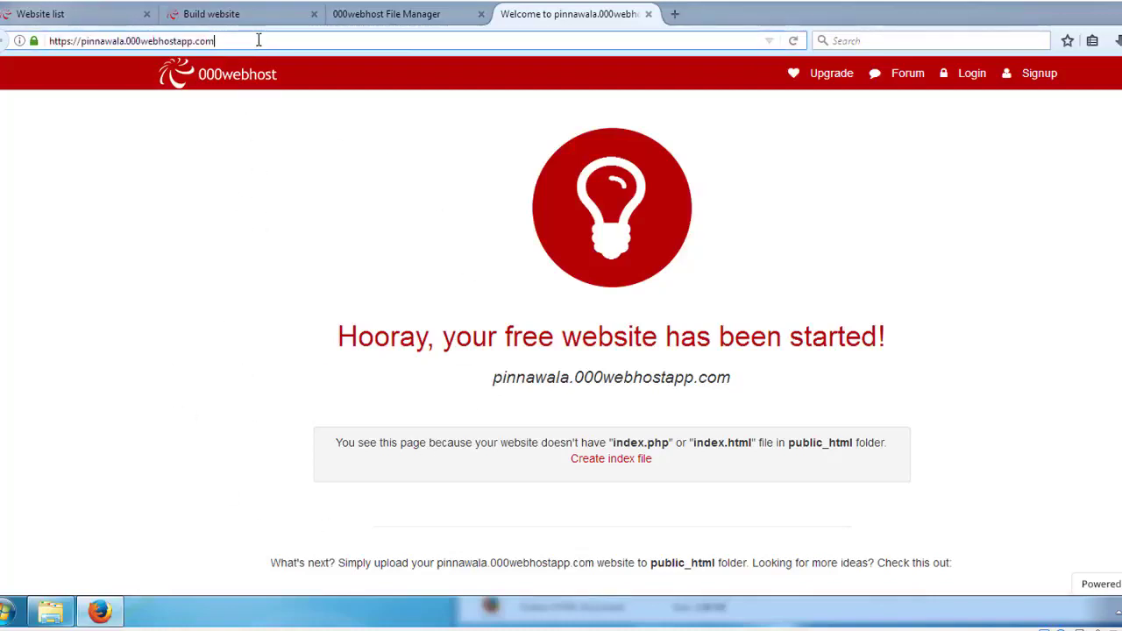
pyautogui.write('/ind')
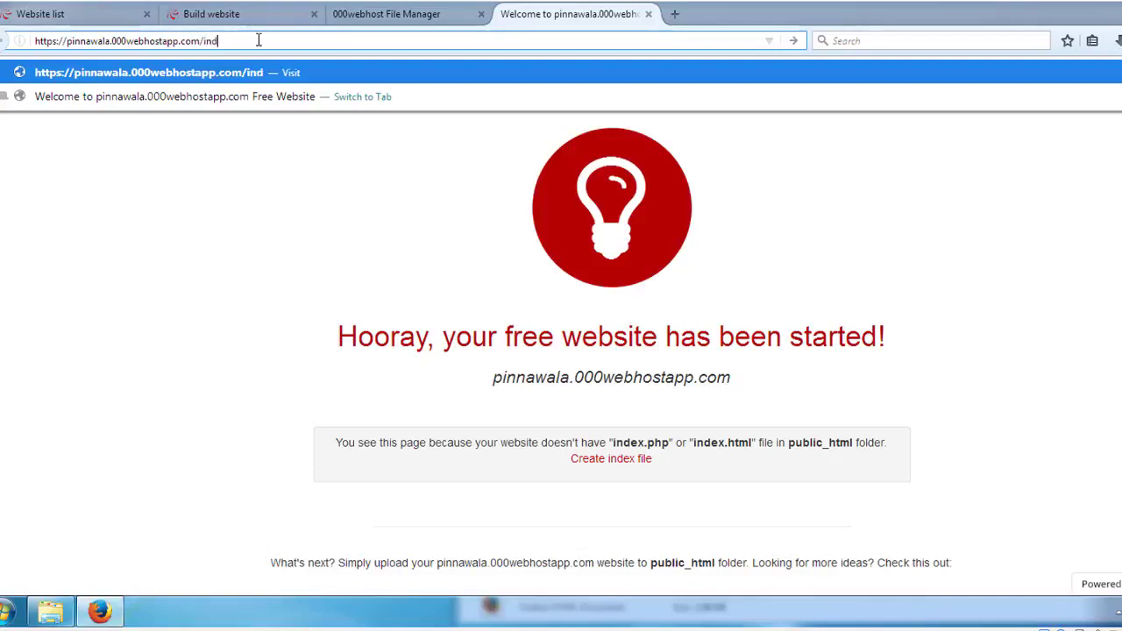
pyautogui.write('ex.html')
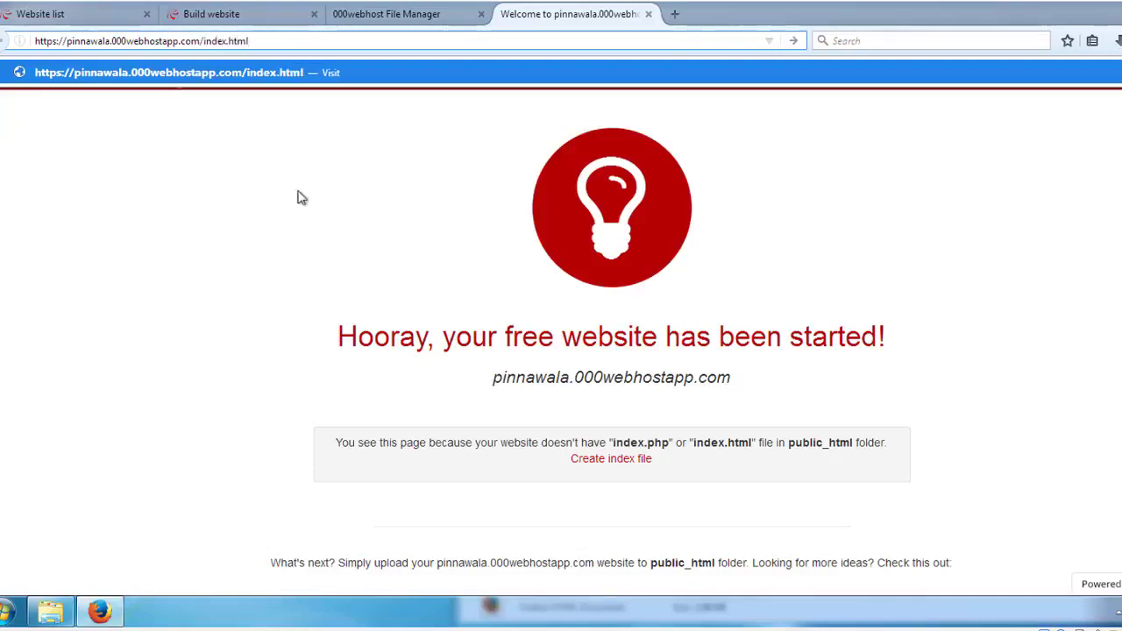
pyautogui.press('Return')
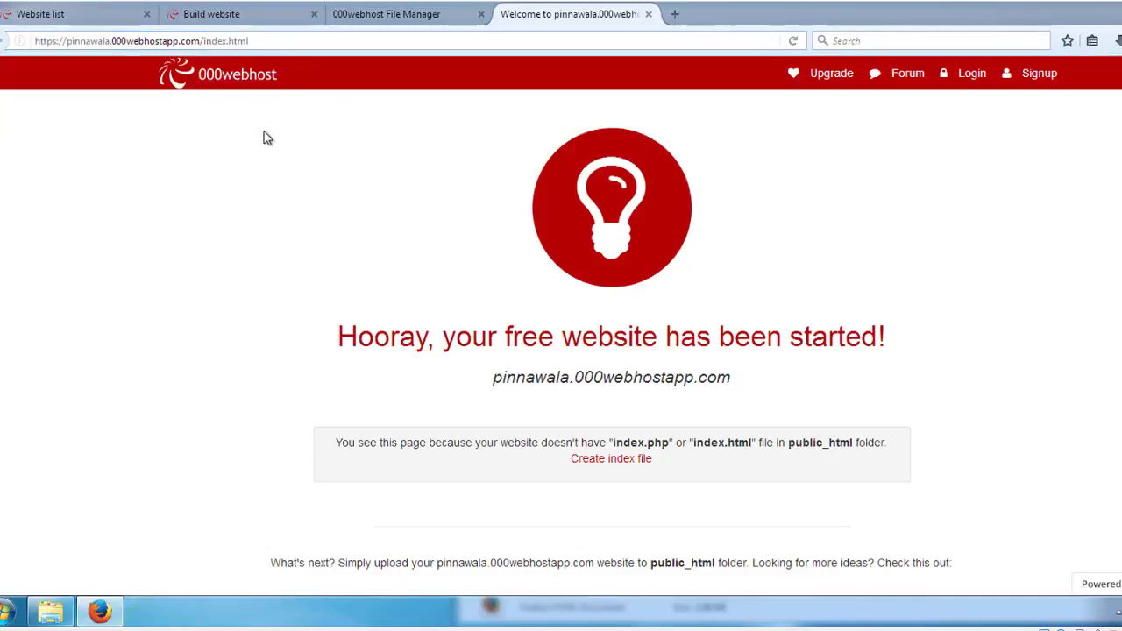
pyautogui.click(443, 22)
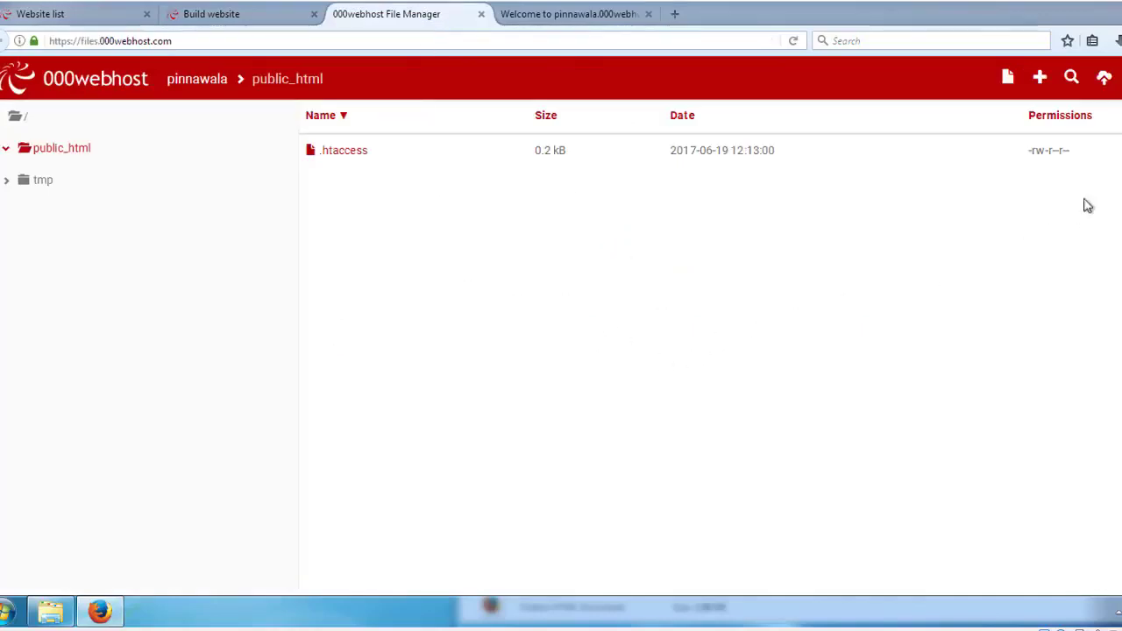
# Upload all three files from Desktop > My Website into public_html
pyautogui.click(1104, 79)
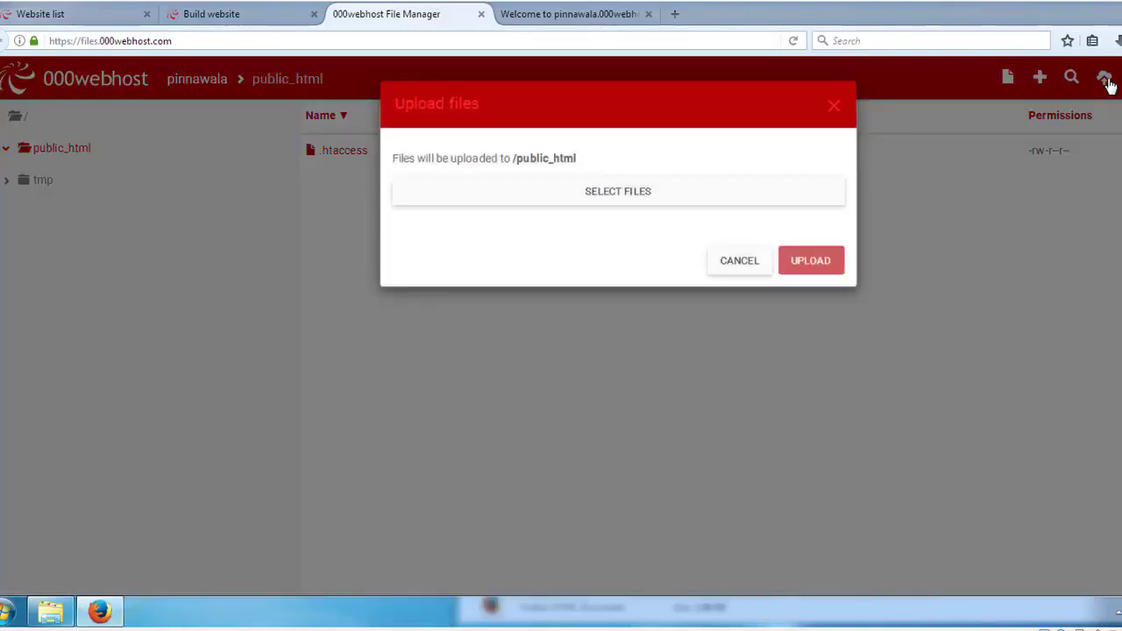
pyautogui.click(561, 201)
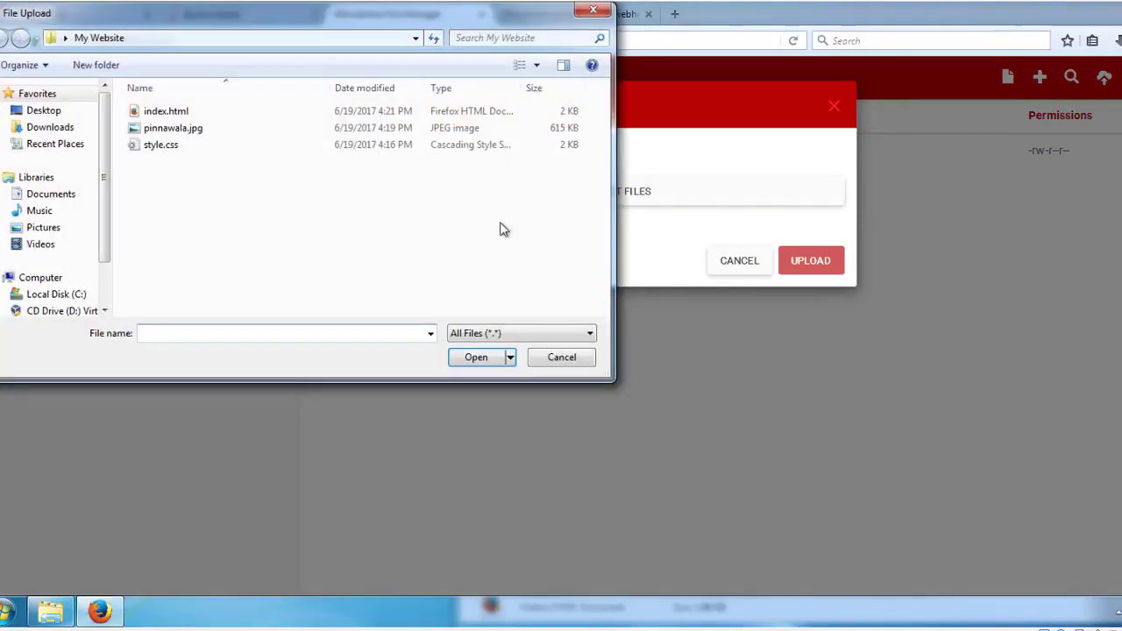
pyautogui.click(40, 111)
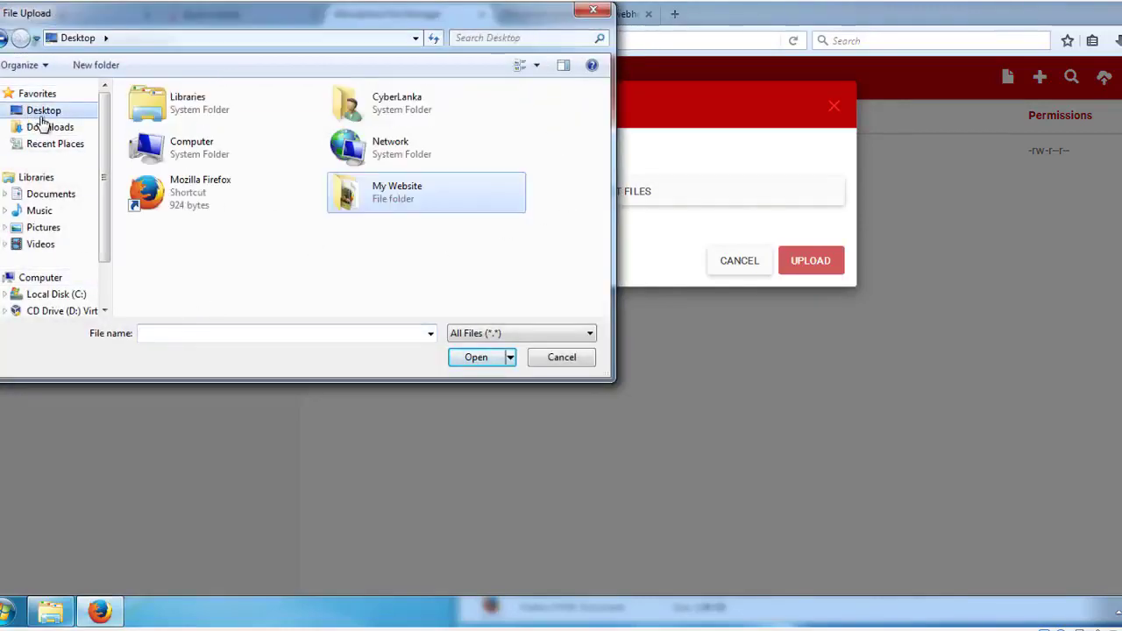
pyautogui.doubleClick(406, 203)
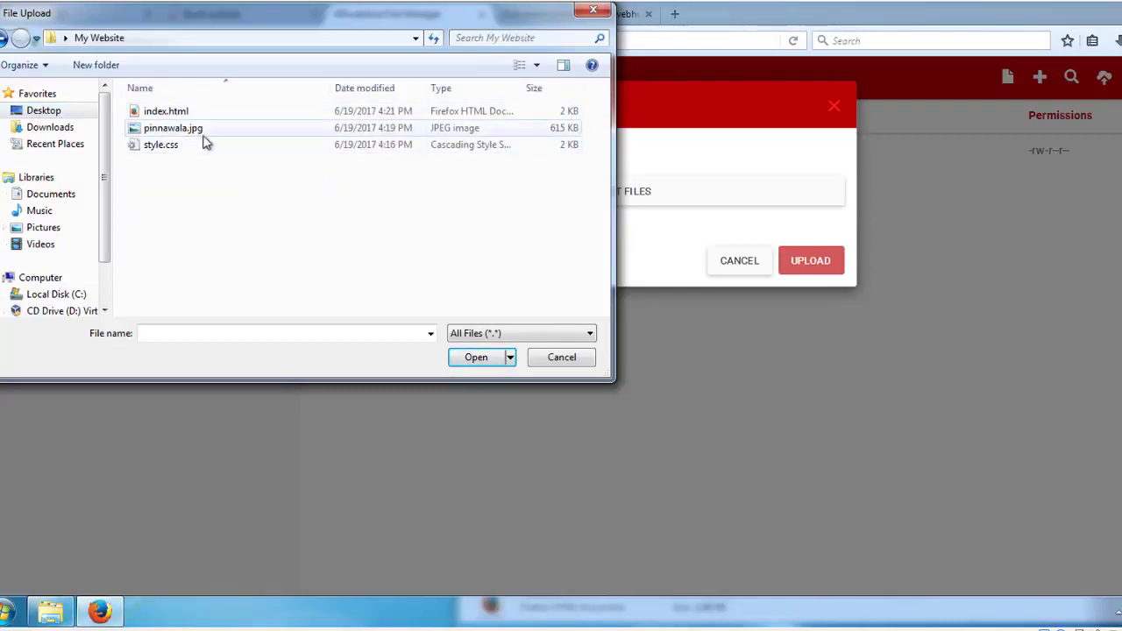
pyautogui.moveTo(177, 200); pyautogui.dragTo(182, 94)
pyautogui.click(476, 357)
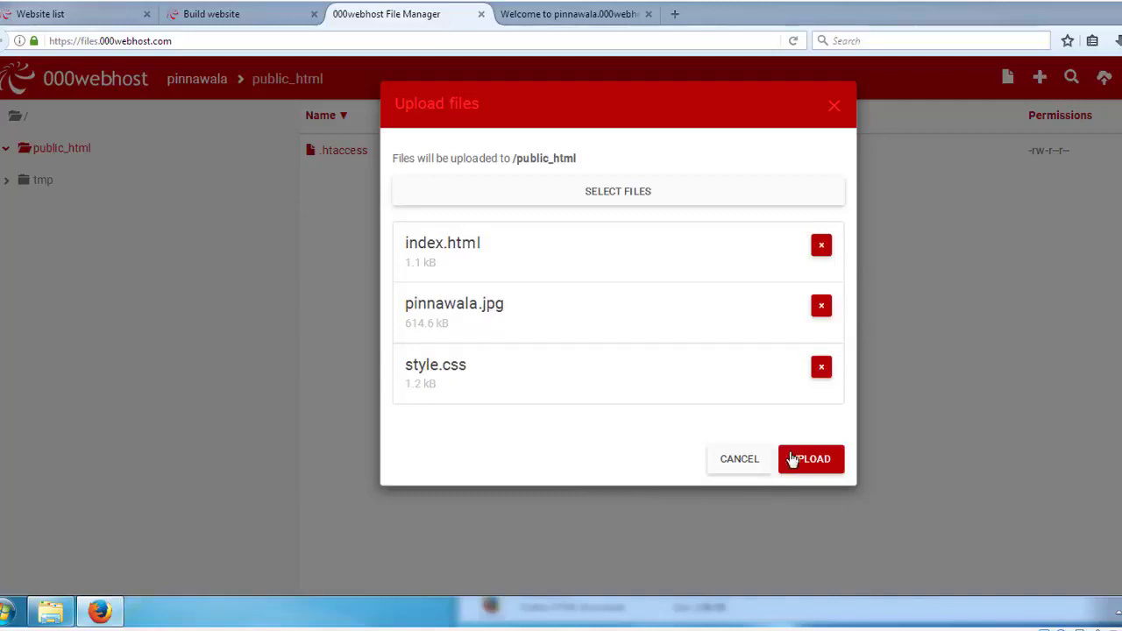
pyautogui.click(830, 469)
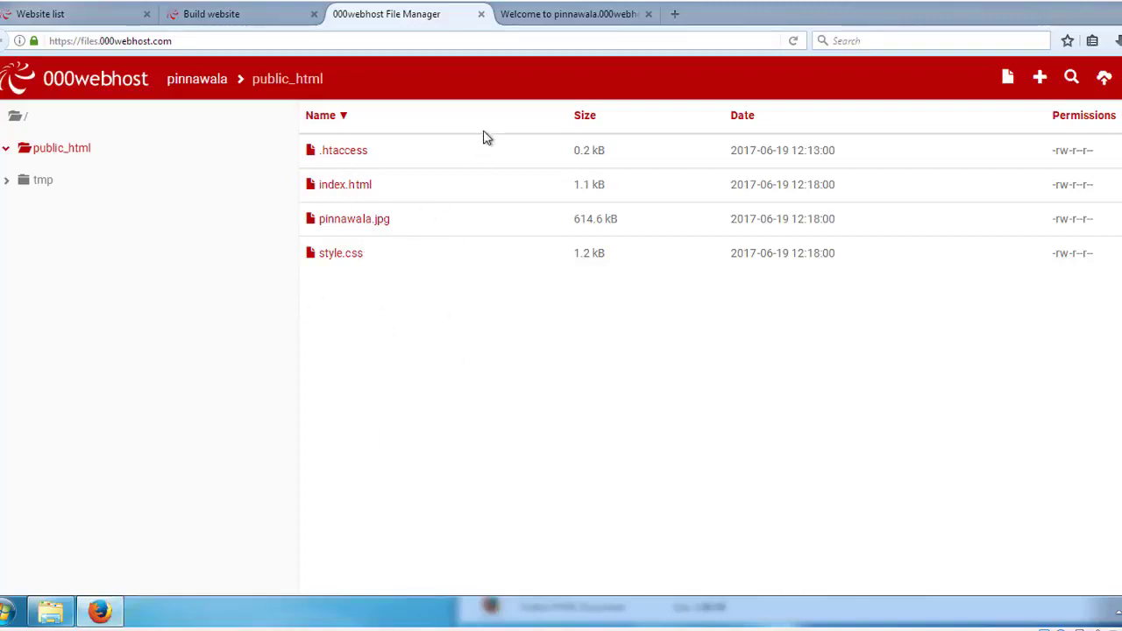
# Reload the Welcome to pinnawala tab to display the Pinnawala Elephant Orphanage page
pyautogui.click(535, 15)
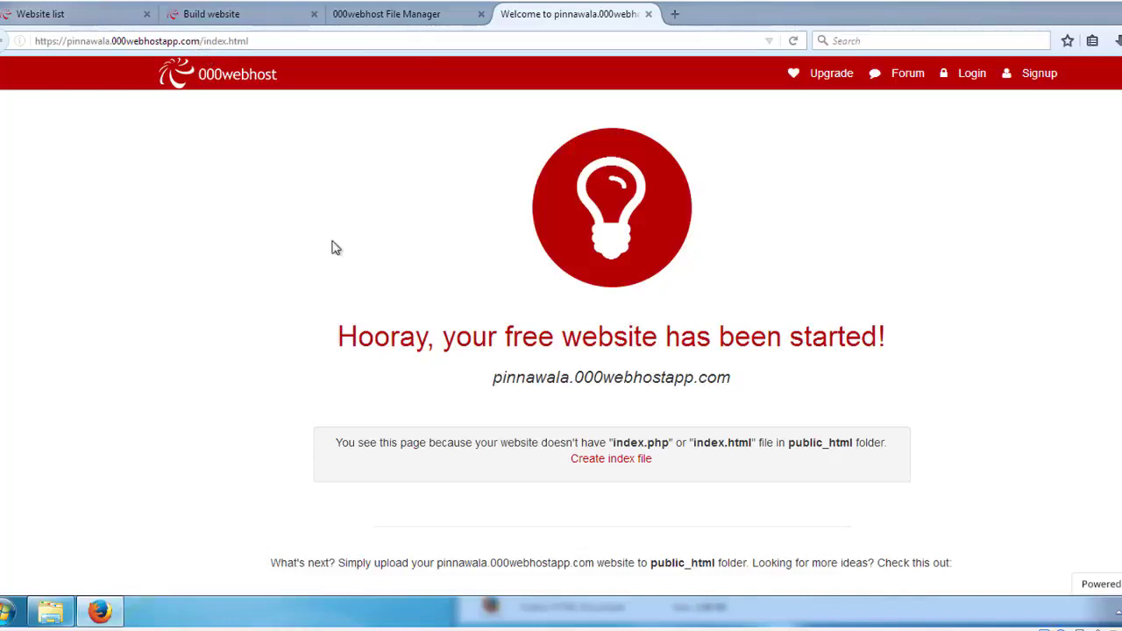
pyautogui.press('F5')
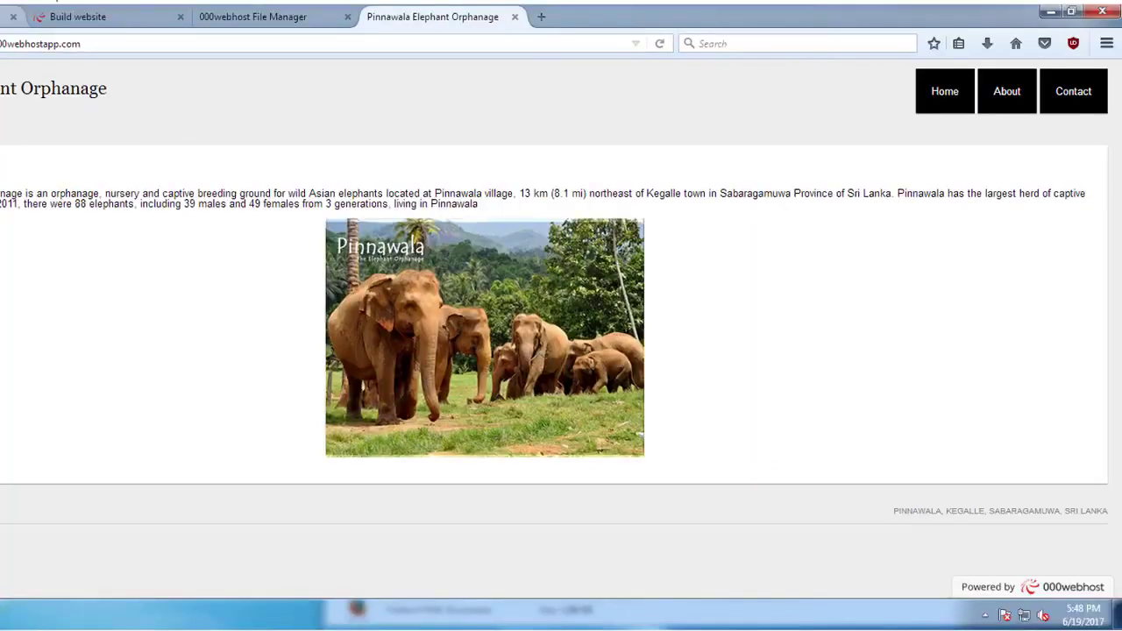
pyautogui.click(26, 17)
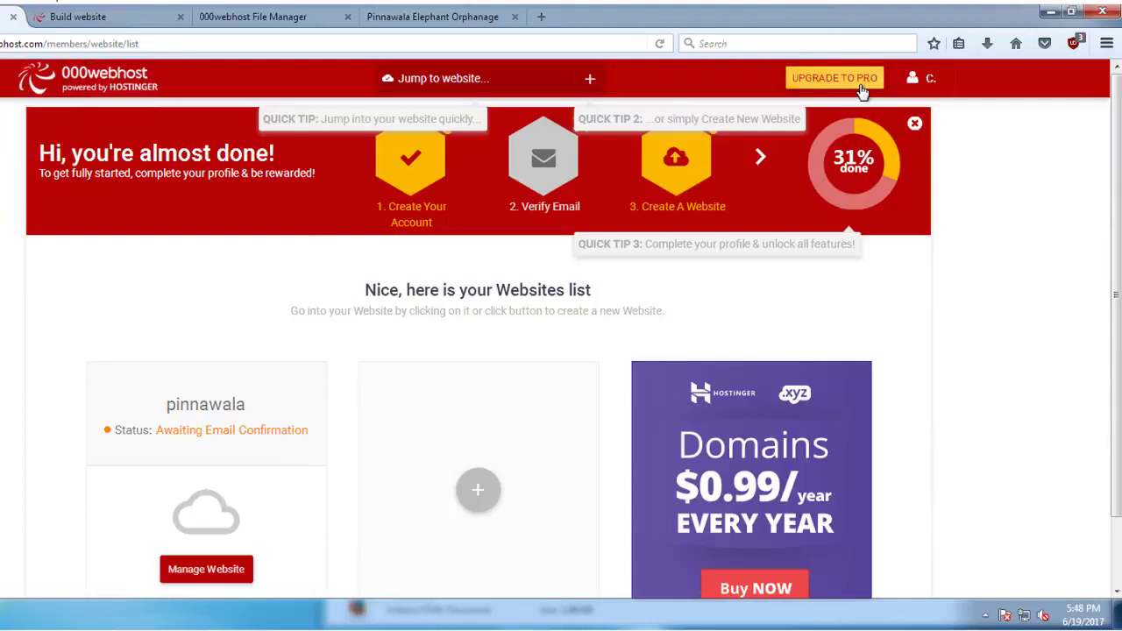
pyautogui.click(477, 17)
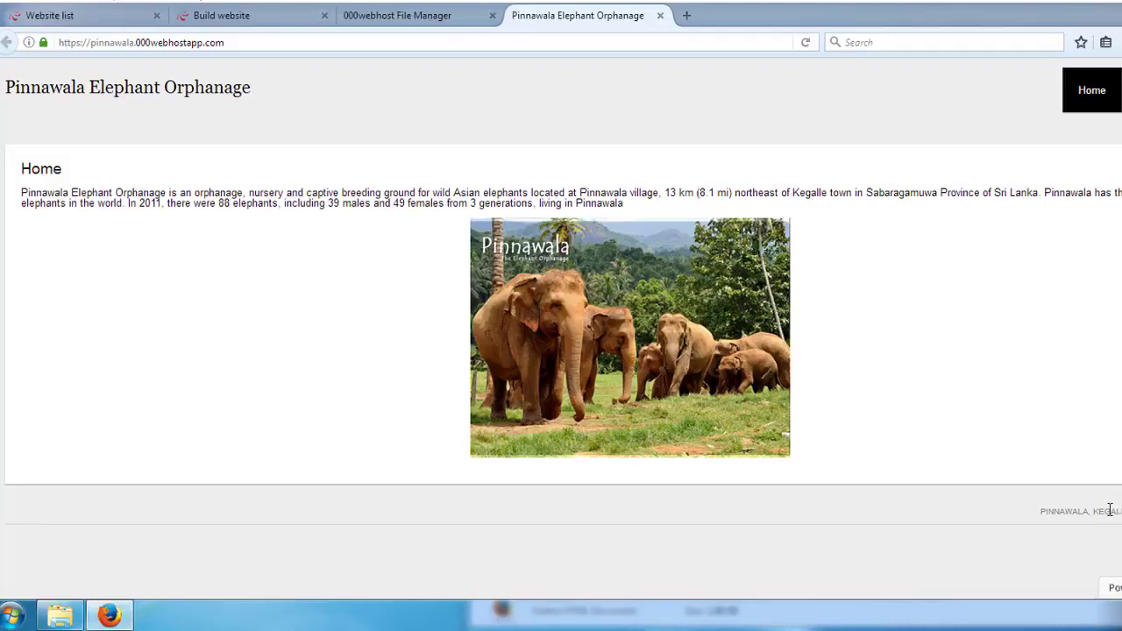
# Compare the uploaded public_html files with the local My Website folder files
pyautogui.click(451, 24)
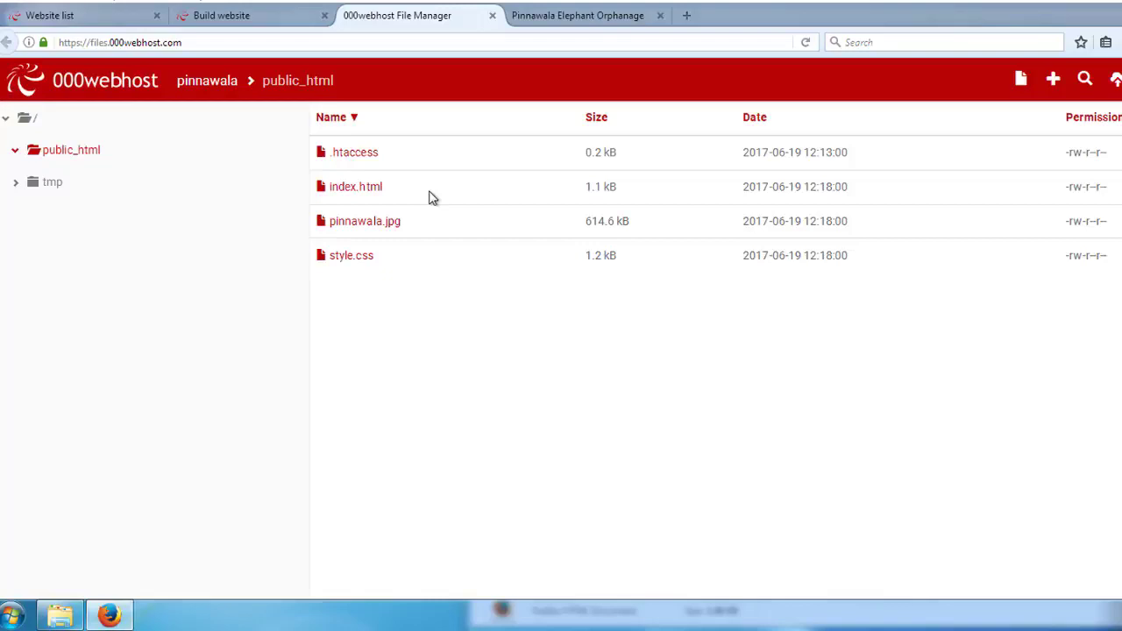
pyautogui.click(59, 616)
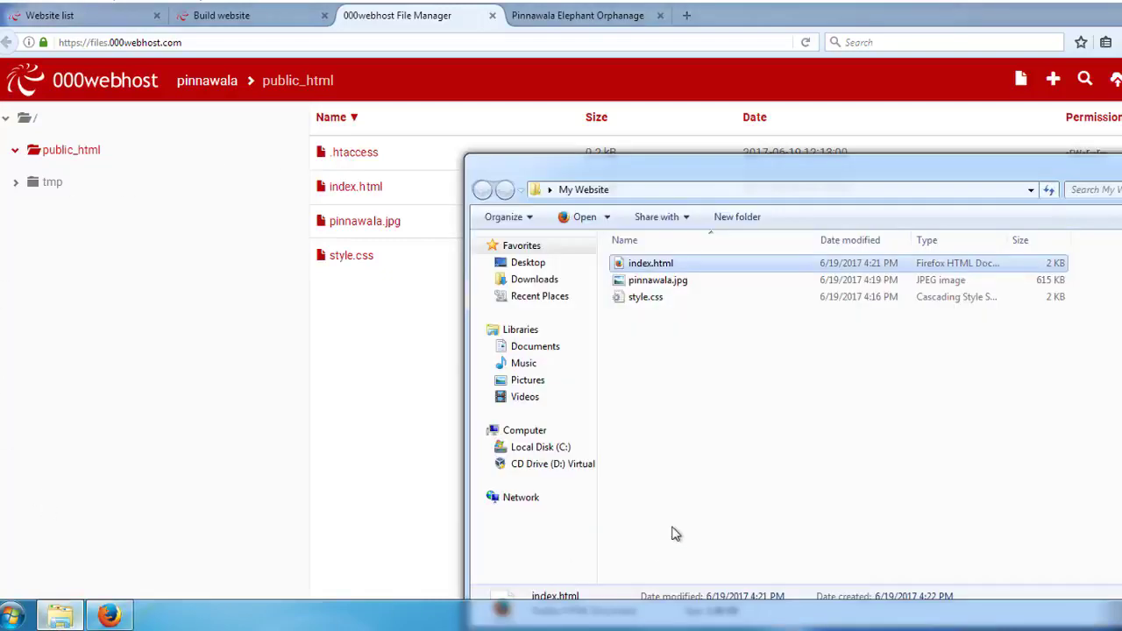
pyautogui.moveTo(692, 506); pyautogui.dragTo(662, 265)
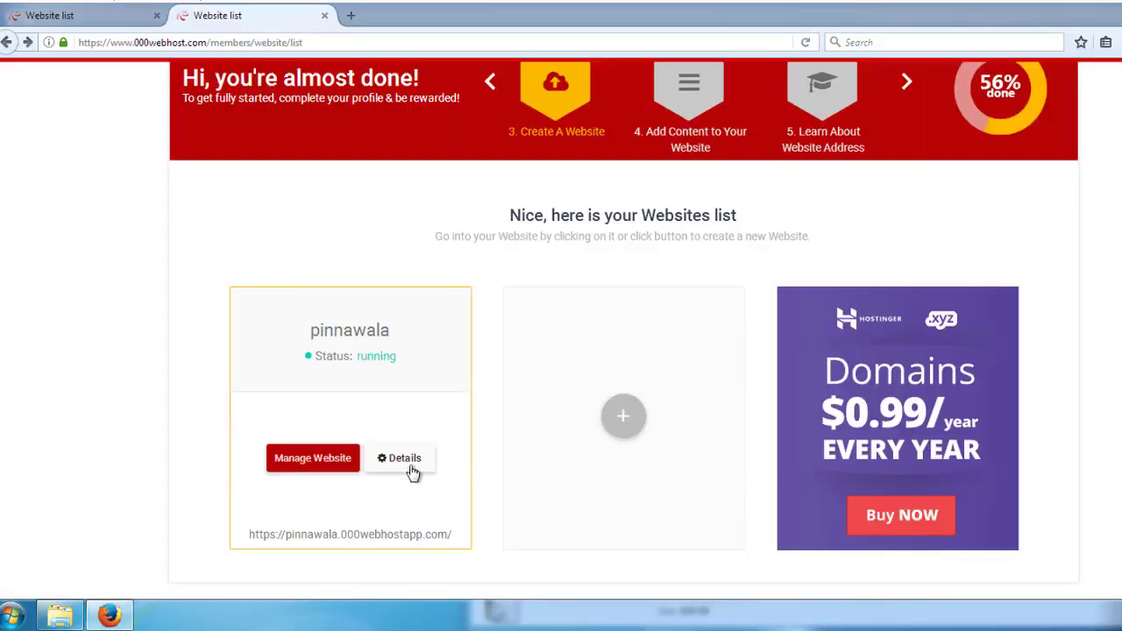
# Open the pinnawala card's Details and scroll down to the FTP upload information
pyautogui.click(404, 467)
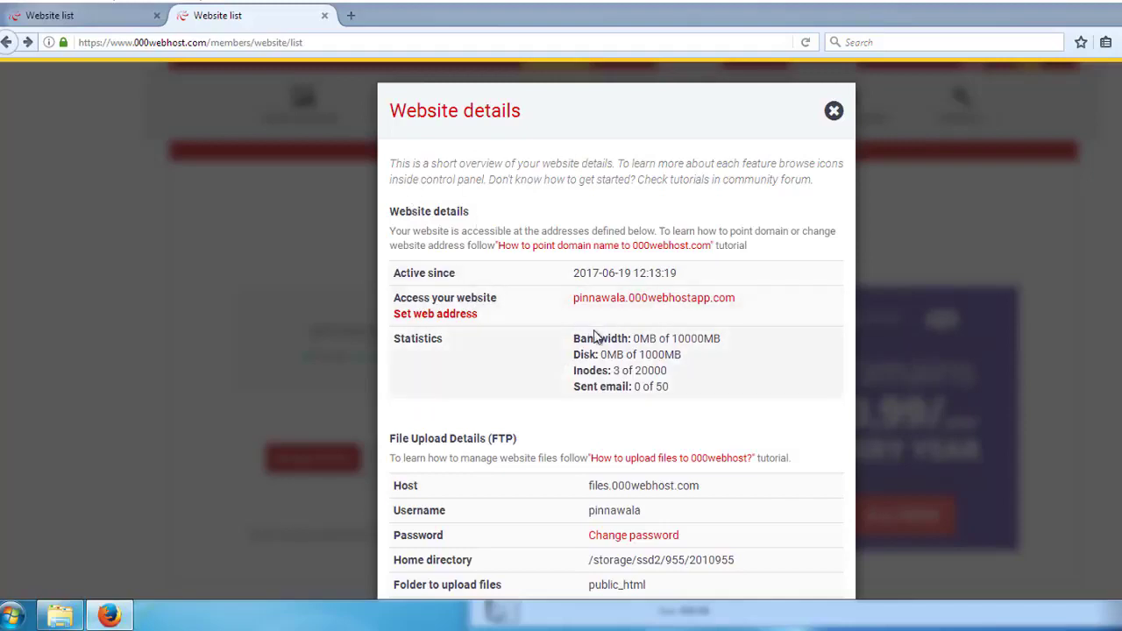
pyautogui.scroll(-1, 596, 337)
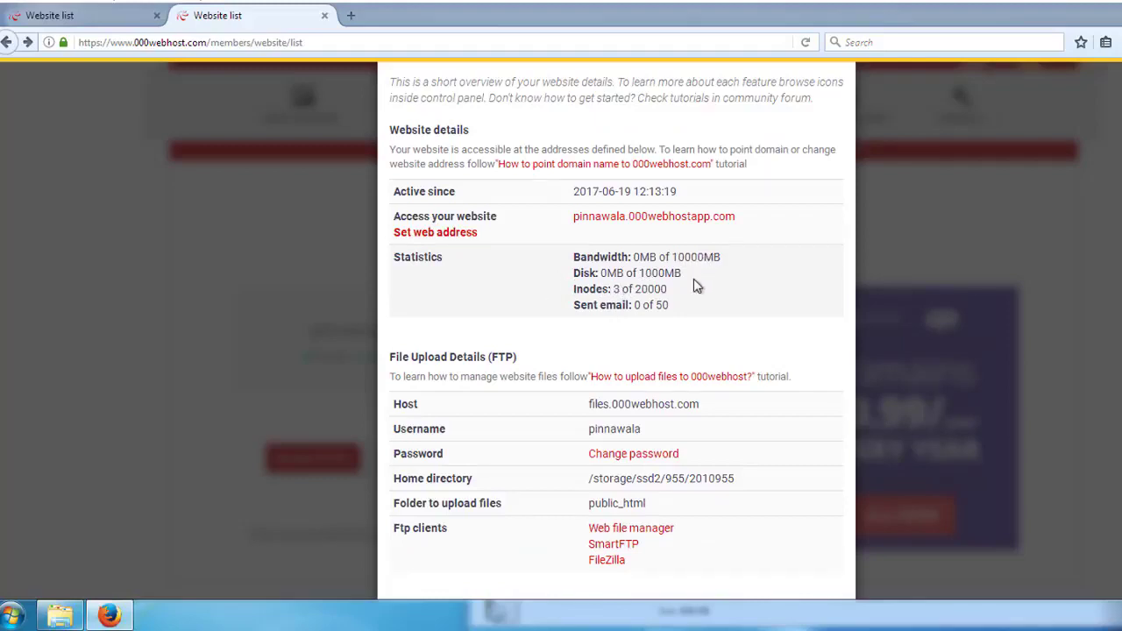
pyautogui.scroll(-2, 697, 286)
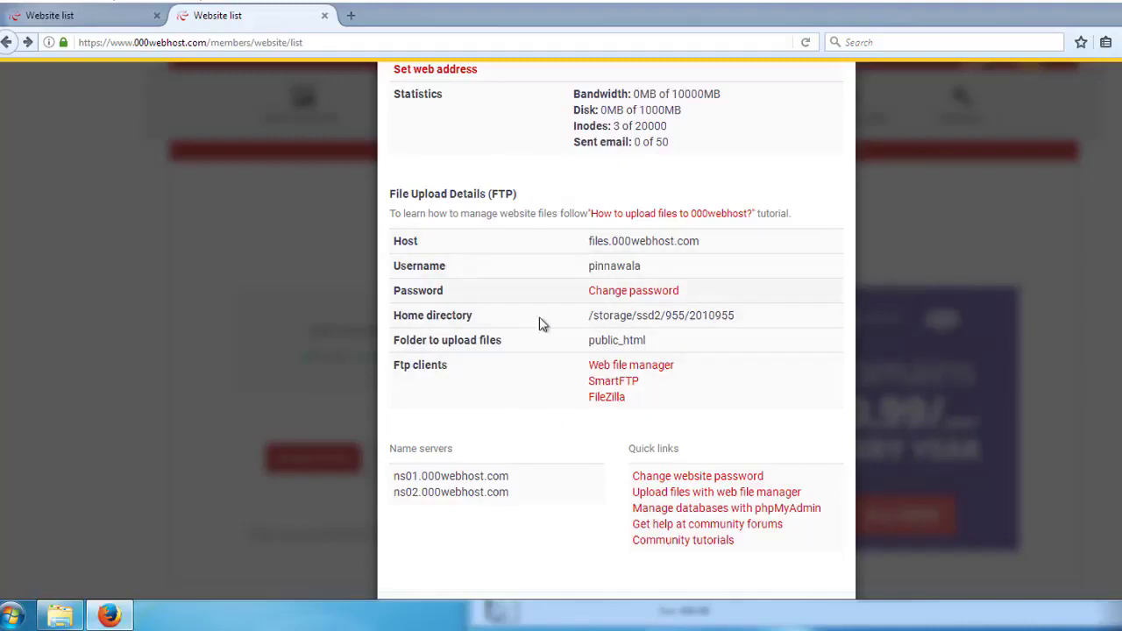
# Highlight the FTP host and username values, then close the website details overview
pyautogui.moveTo(704, 243); pyautogui.dragTo(589, 249)
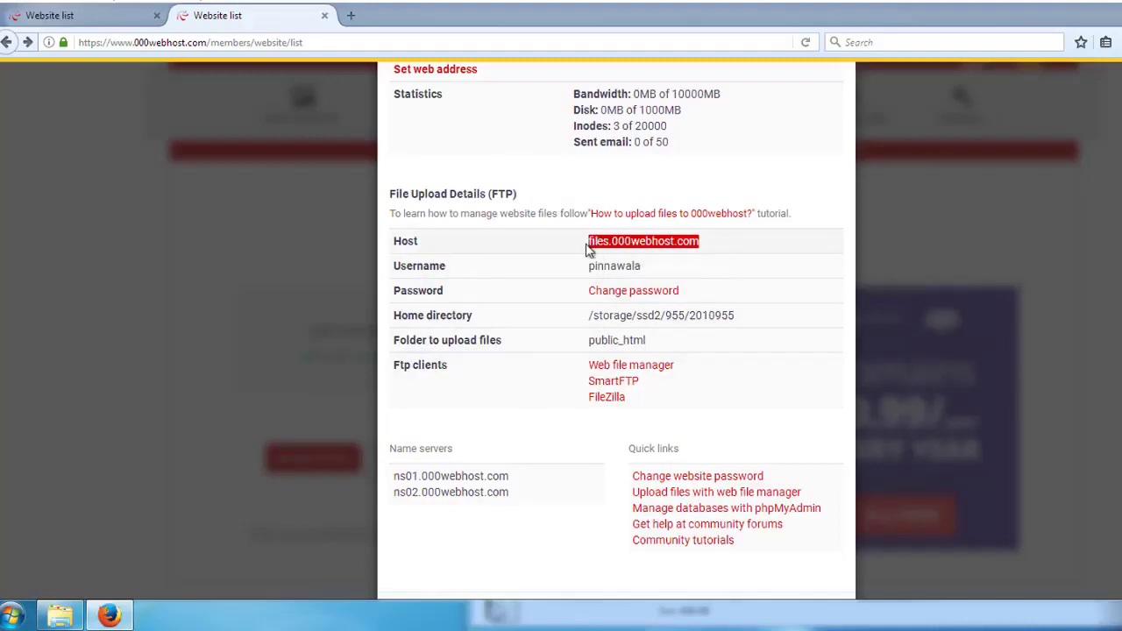
pyautogui.moveTo(653, 268); pyautogui.dragTo(589, 264)
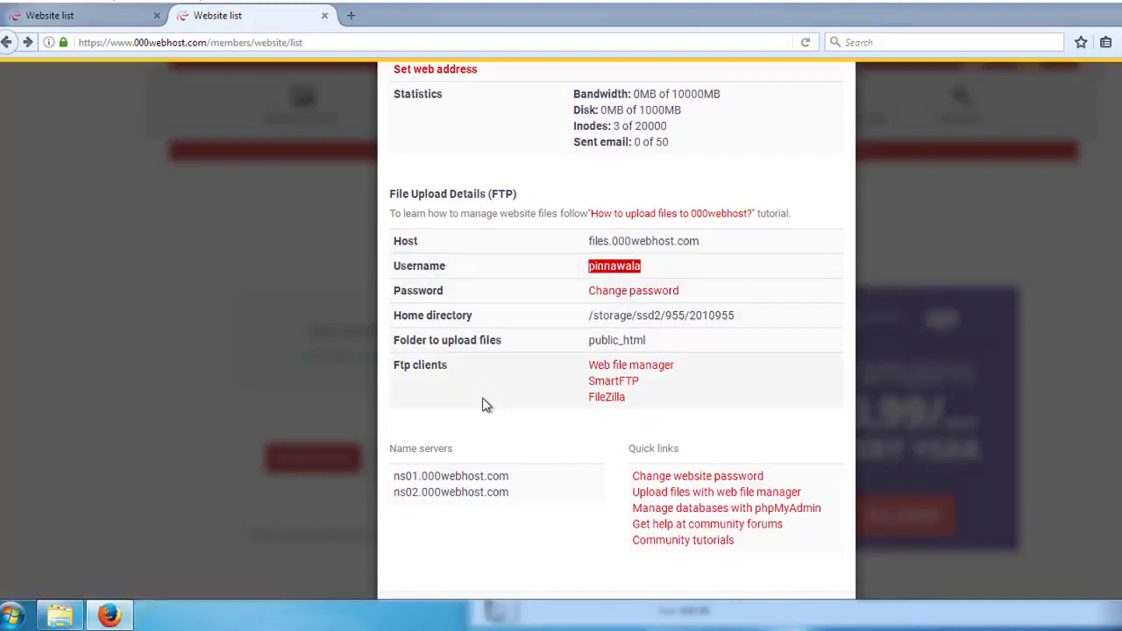
pyautogui.scroll(-1, 473, 463)
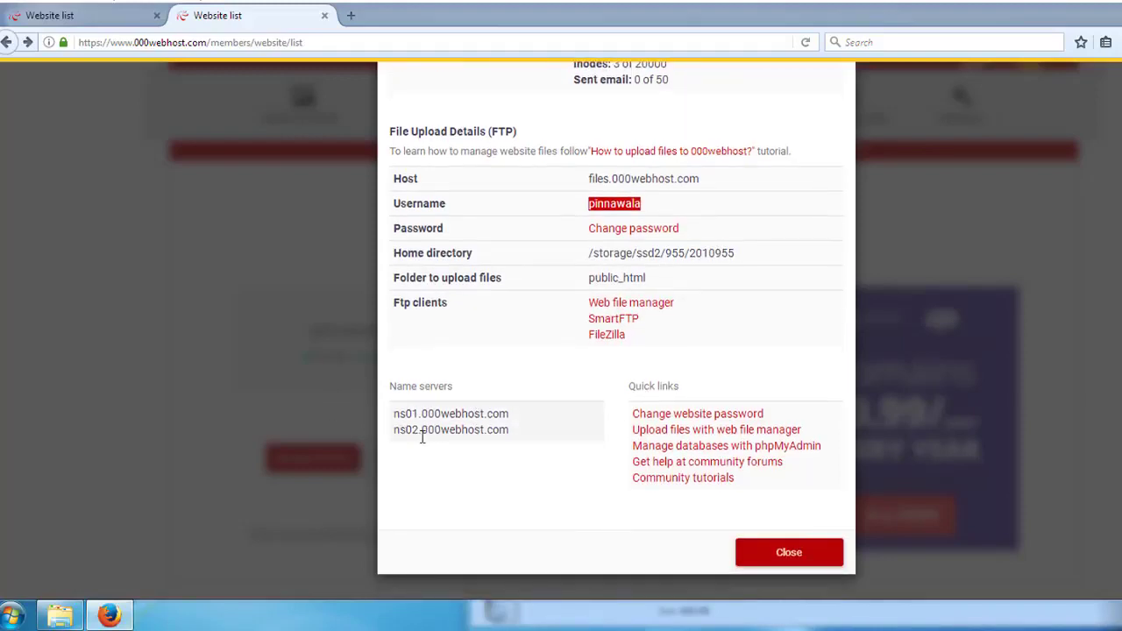
pyautogui.scroll(4, 422, 436)
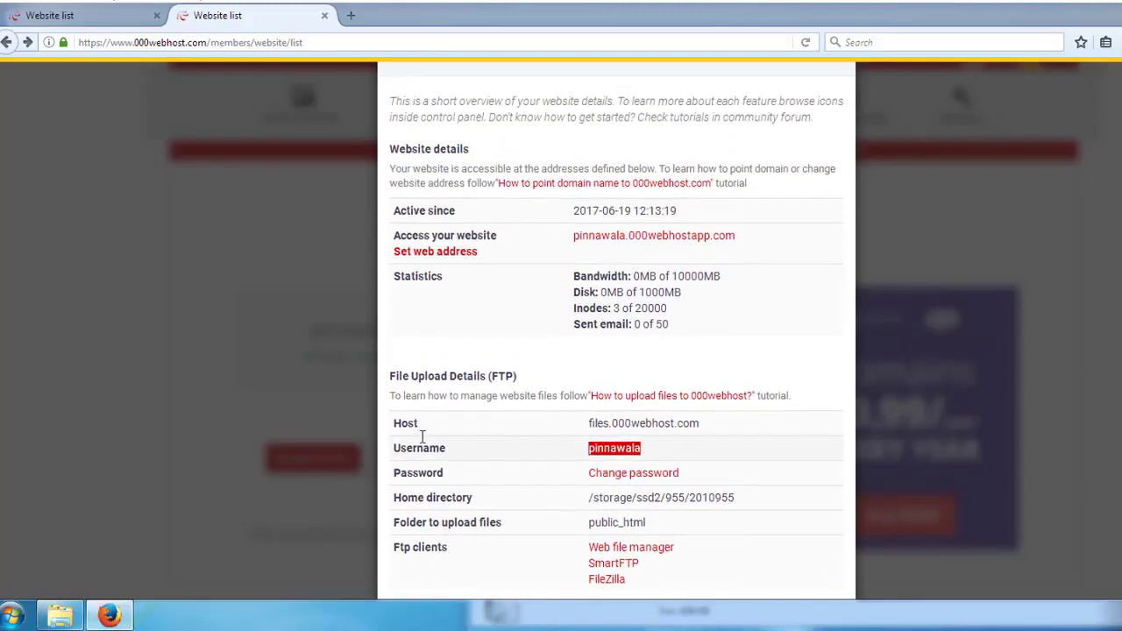
pyautogui.scroll(-4, 448, 463)
pyautogui.scroll(4, 464, 475)
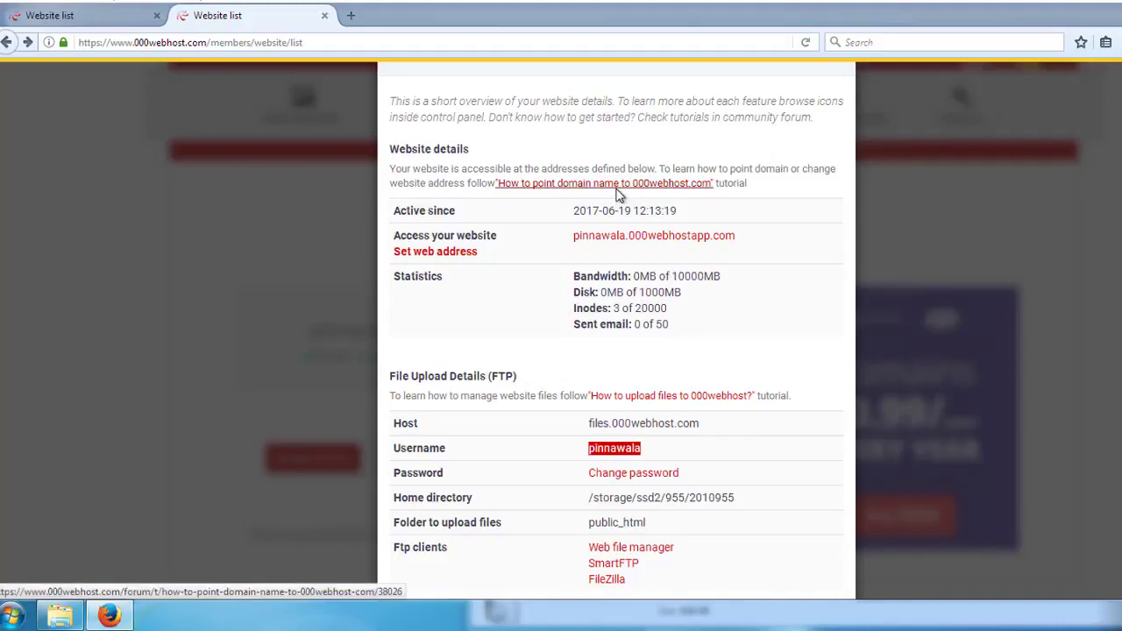
pyautogui.scroll(-3, 812, 378)
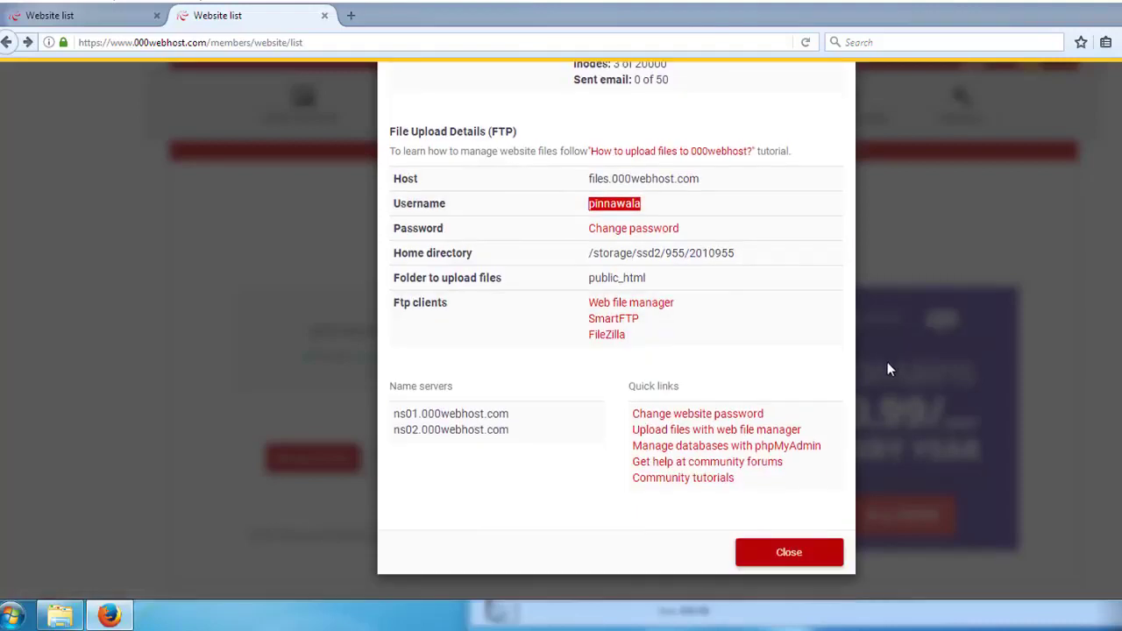
pyautogui.click(808, 548)
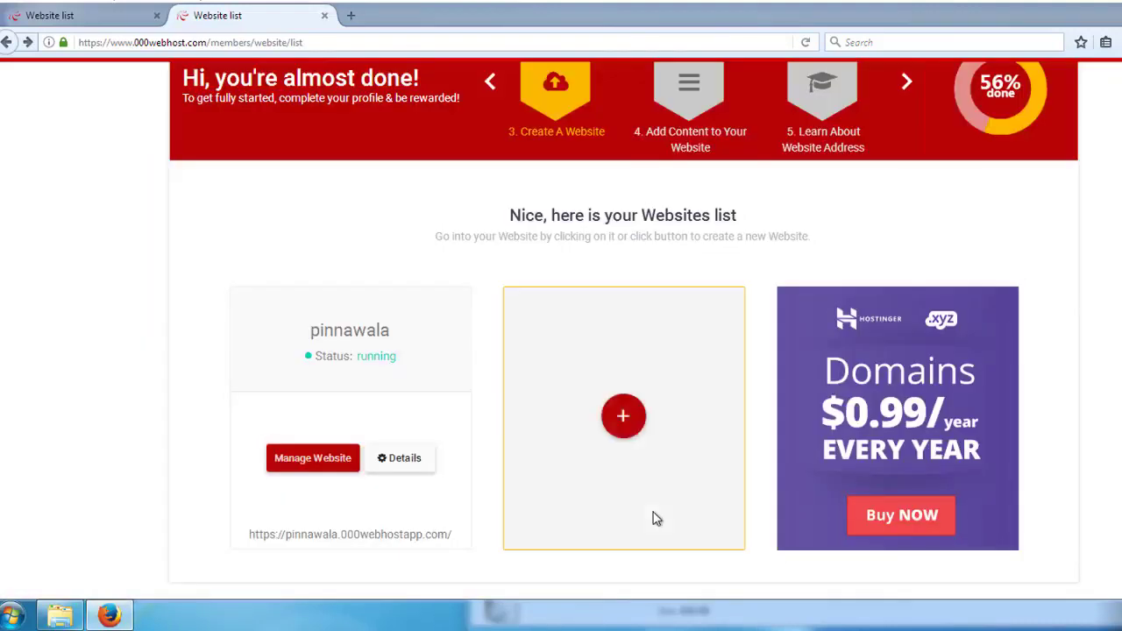